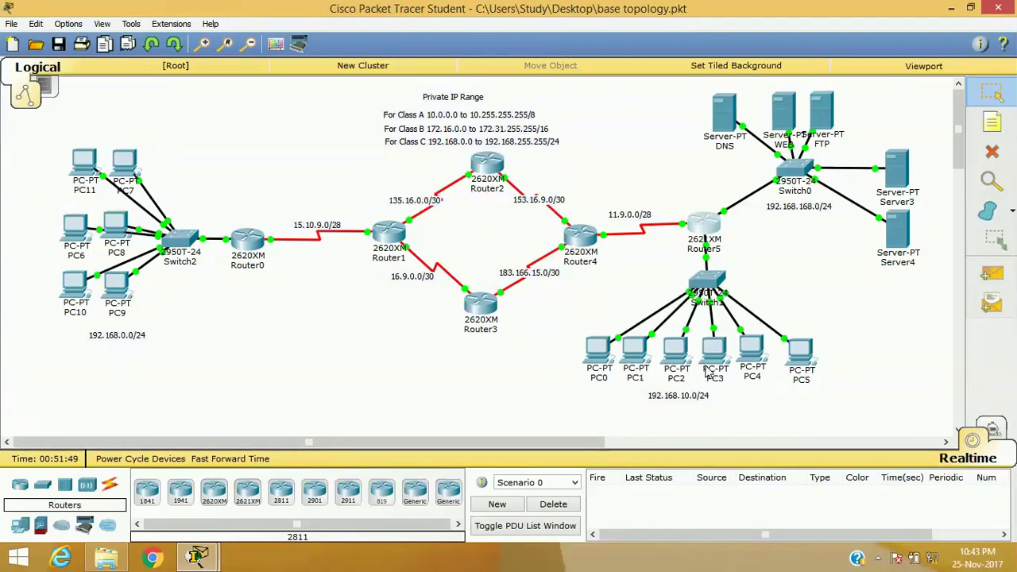
# - Open Router5's command line and enter privileged EXEC mode
pyautogui.moveTo(702, 359)
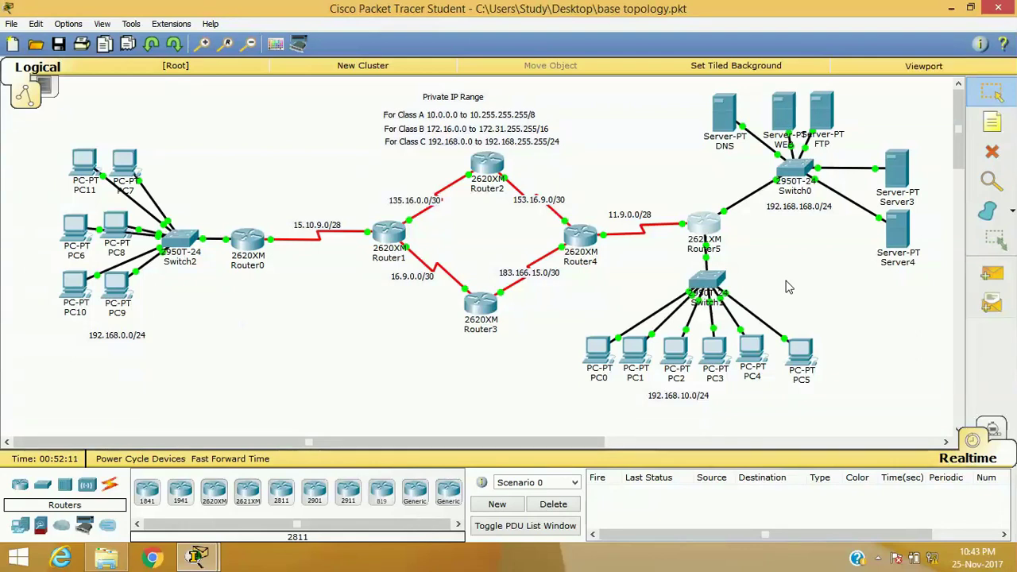
pyautogui.click(702, 226)
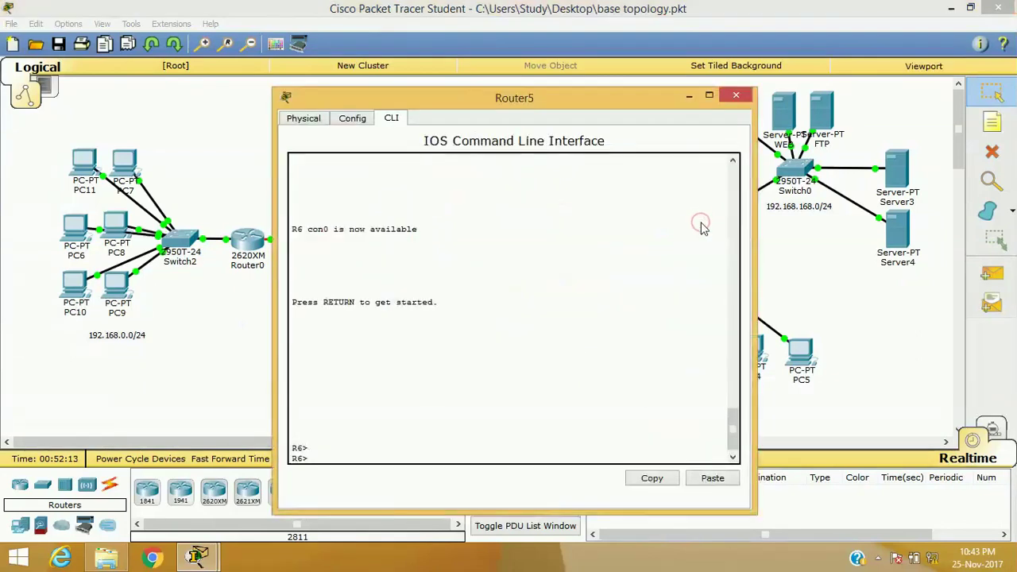
pyautogui.click(582, 261)
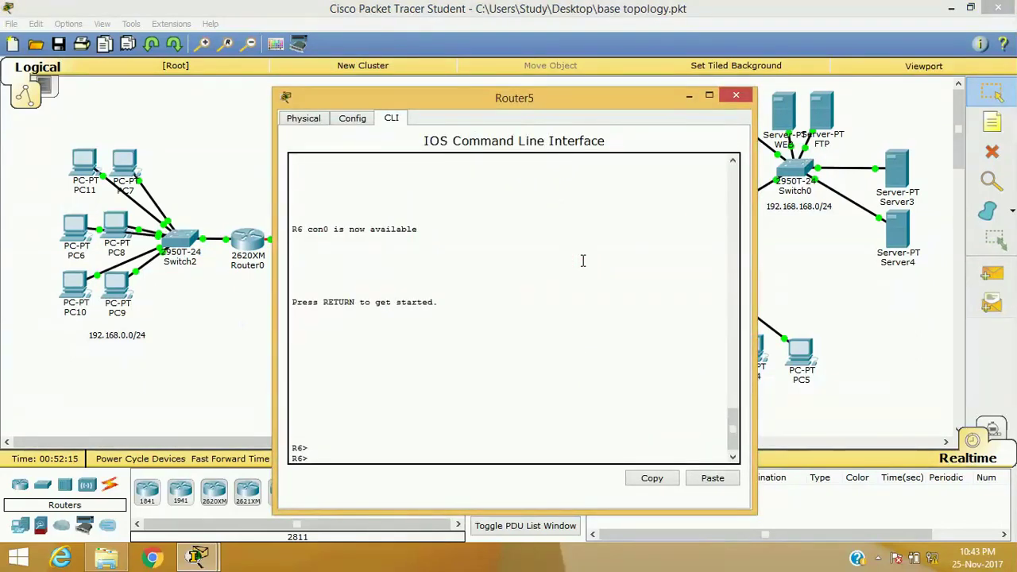
pyautogui.write('en')
pyautogui.press('Tab')
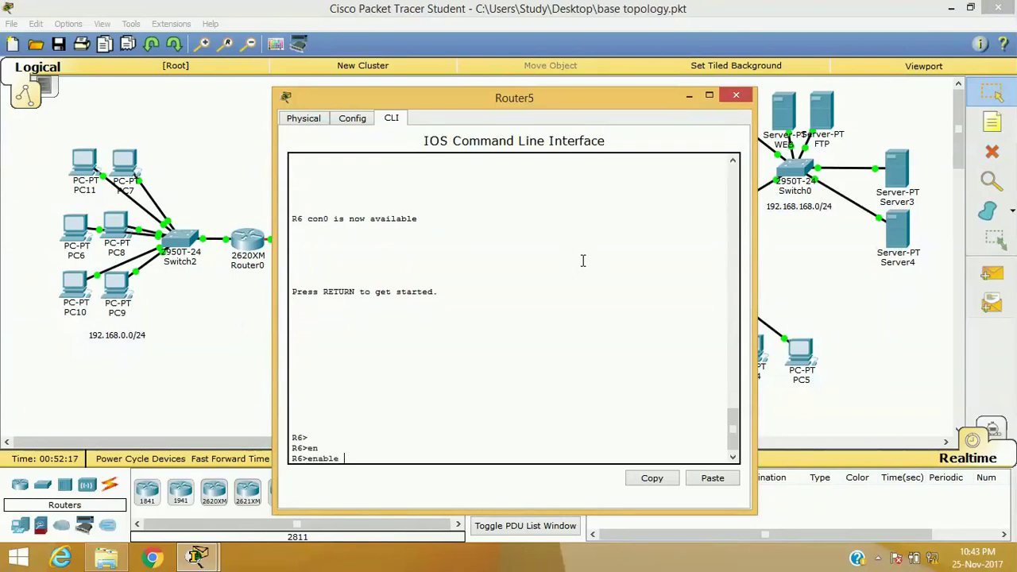
pyautogui.press('Return')
# - Display Router5's NAT table with show ip nat translations
pyautogui.write('sh')
pyautogui.press('Tab')
pyautogui.write('ip na')
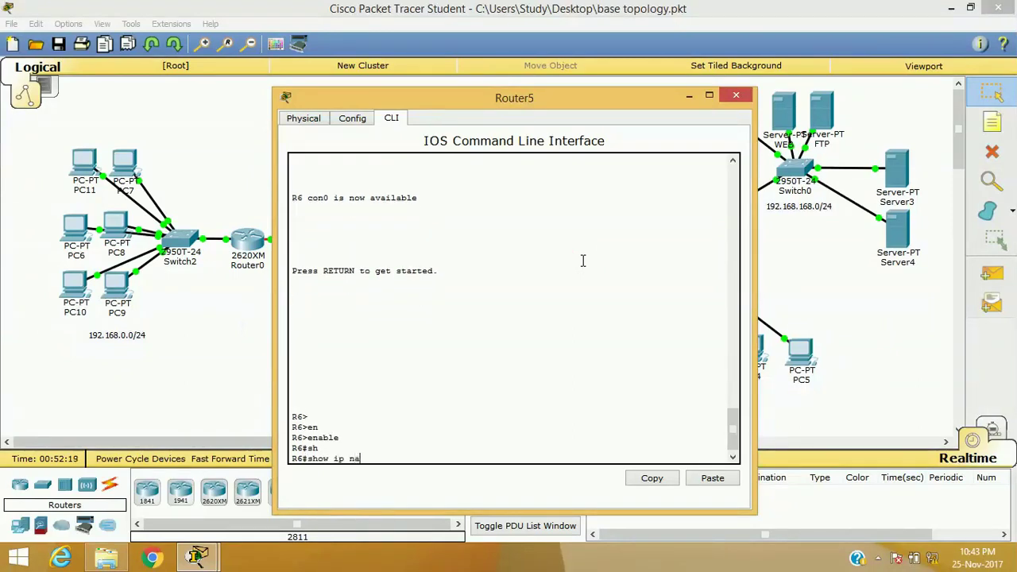
pyautogui.press('Tab')
pyautogui.write('t')
pyautogui.press('Tab')
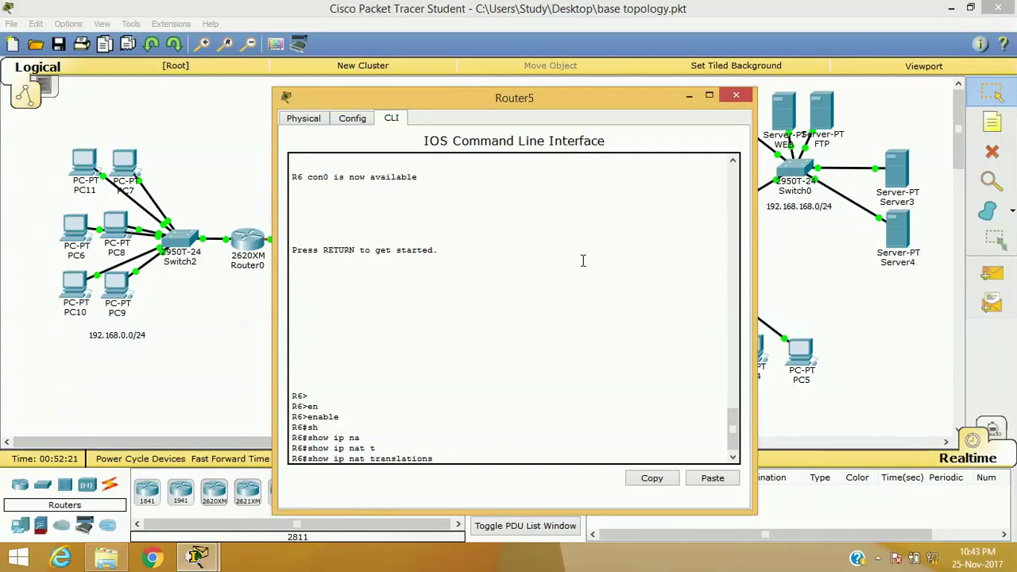
pyautogui.press('Return')
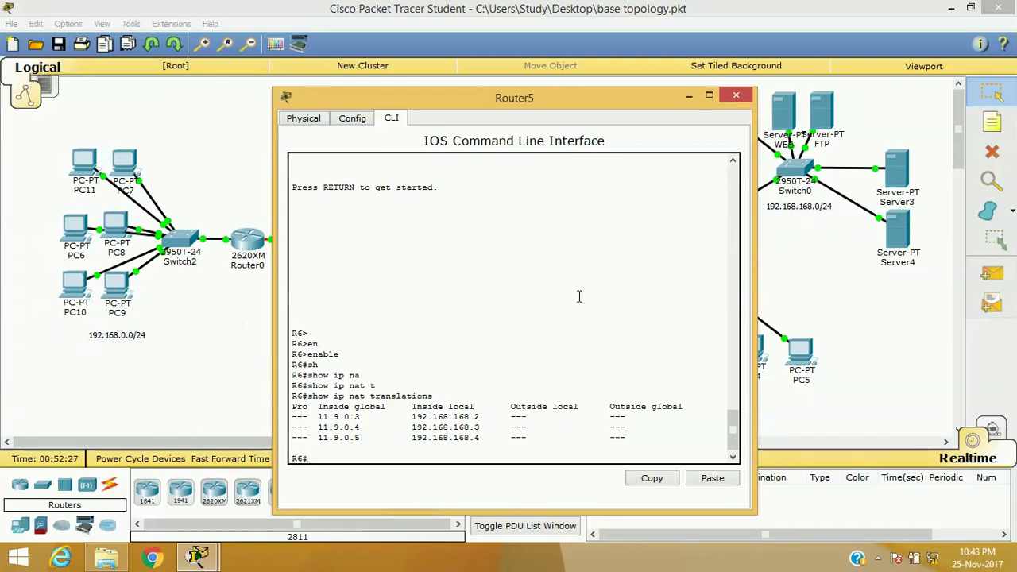
# - Examine the inside global addresses in the NAT table, then the PC network below Router5 in the topology
pyautogui.moveTo(597, 113); pyautogui.dragTo(408, 76)
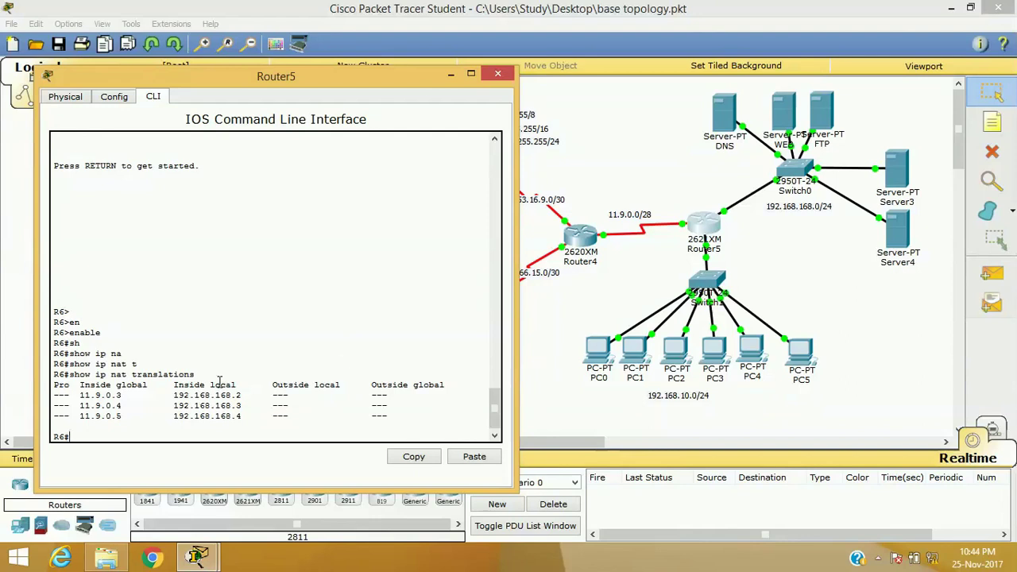
pyautogui.moveTo(80, 405); pyautogui.dragTo(140, 405)
pyautogui.click(81, 415)
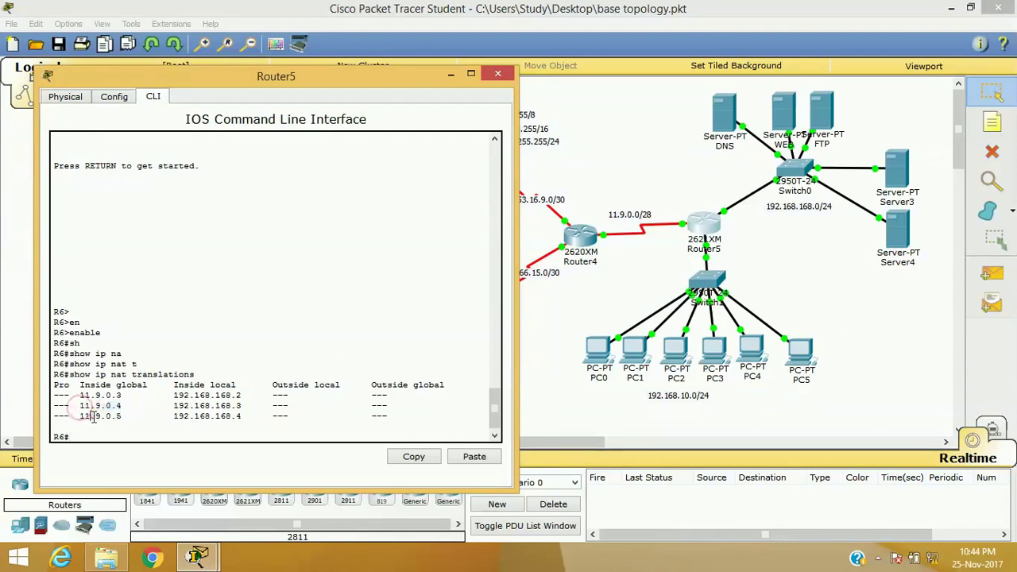
pyautogui.moveTo(80, 395); pyautogui.dragTo(126, 416)
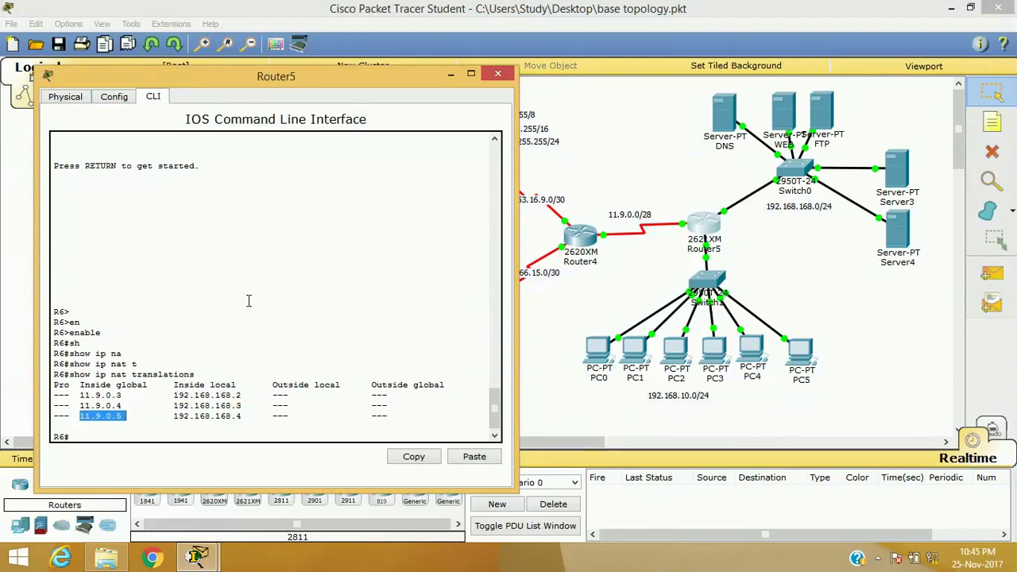
pyautogui.click(612, 311)
pyautogui.moveTo(592, 302); pyautogui.dragTo(836, 391)
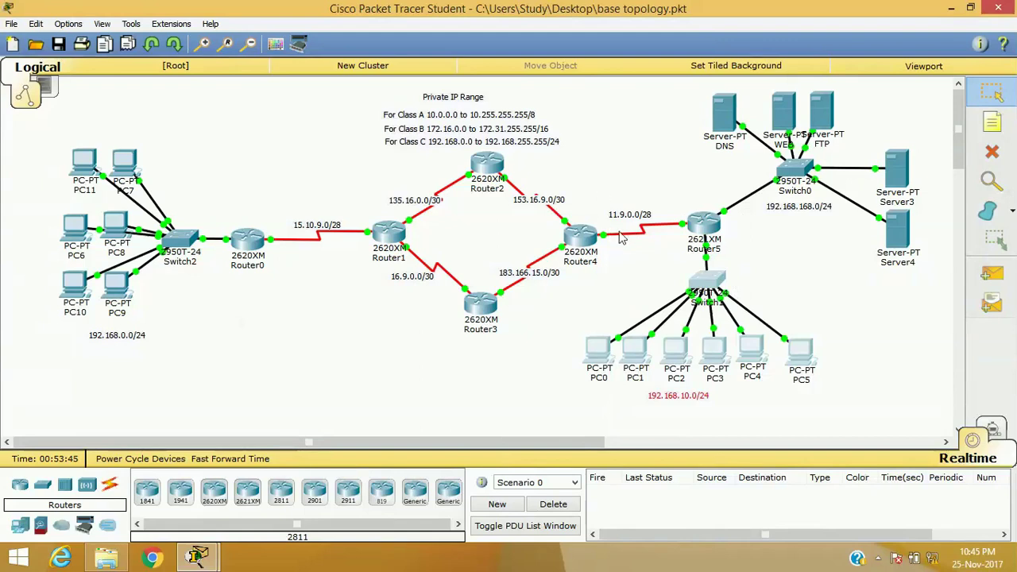
# - Return to Router5's command line and enter global configuration mode with configure t
pyautogui.click(698, 226)
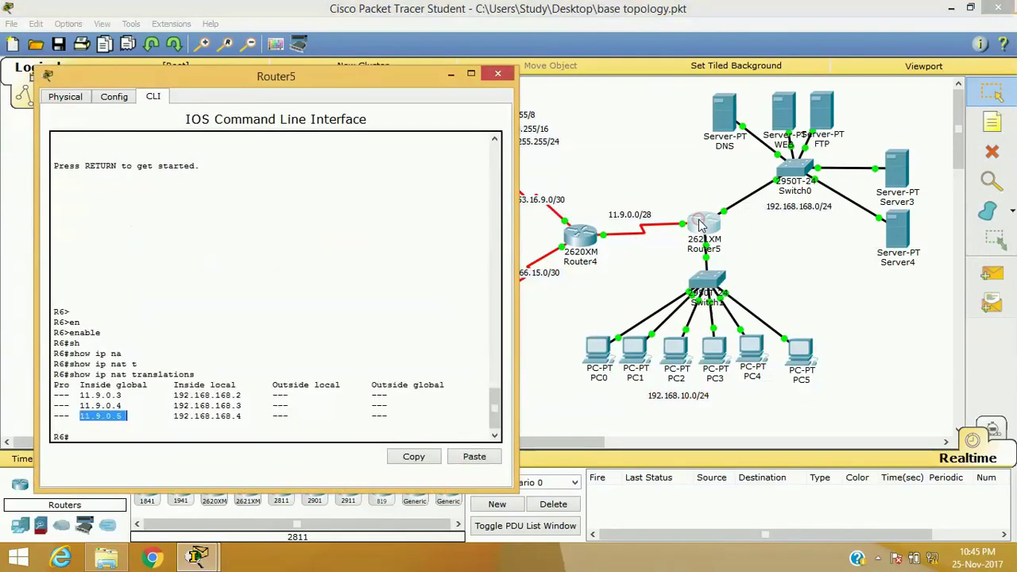
pyautogui.click(286, 317)
pyautogui.press('Return')
pyautogui.press('Return')
pyautogui.press('Return')
pyautogui.press('Return')
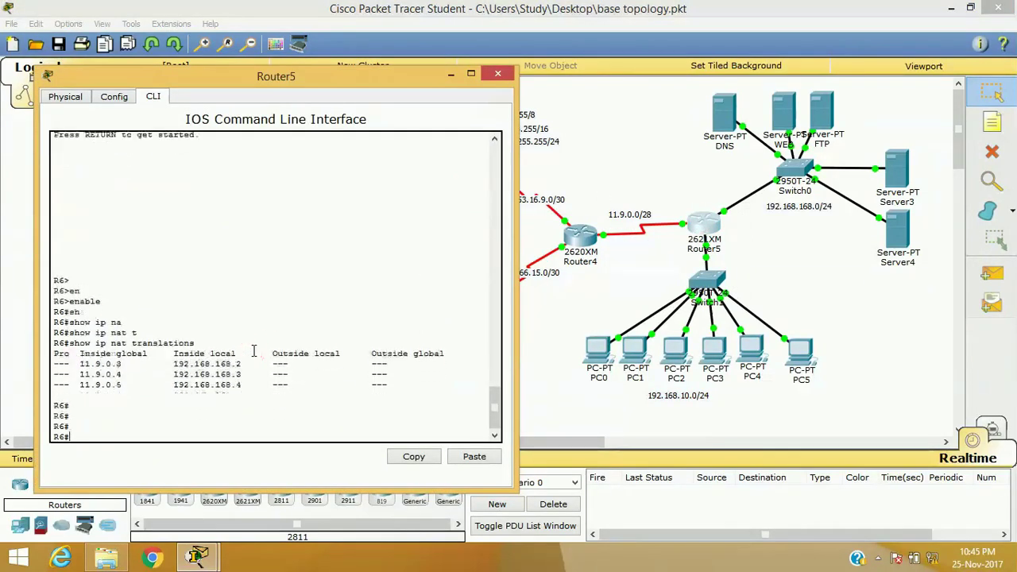
pyautogui.write('configure t')
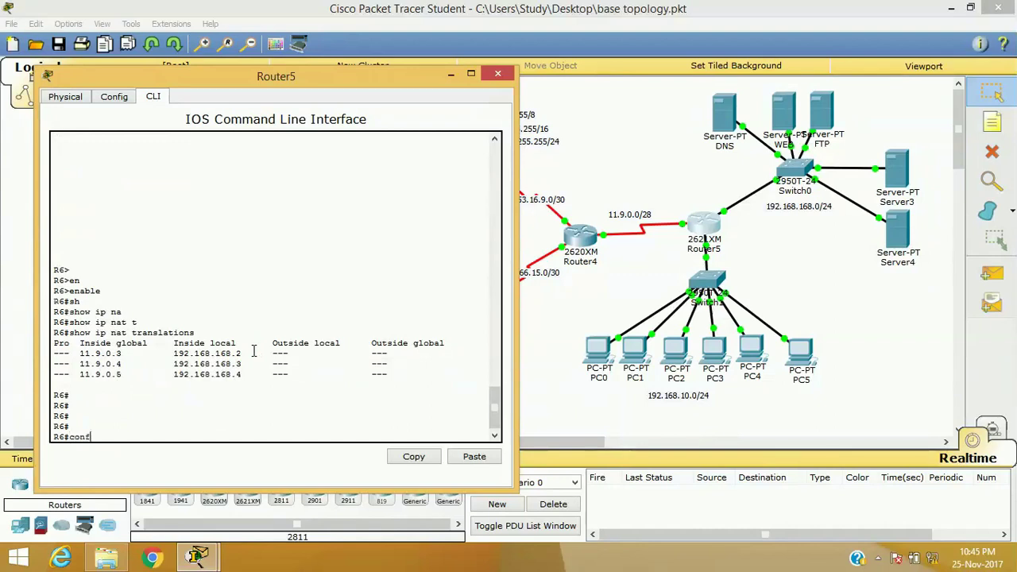
pyautogui.press('Tab')
pyautogui.write('t')
pyautogui.press('Return')
# - Set interface fastEthernet 0/1 as ip nat inside and exit its interface configuration
pyautogui.write('in')
pyautogui.press('Tab')
pyautogui.write('f')
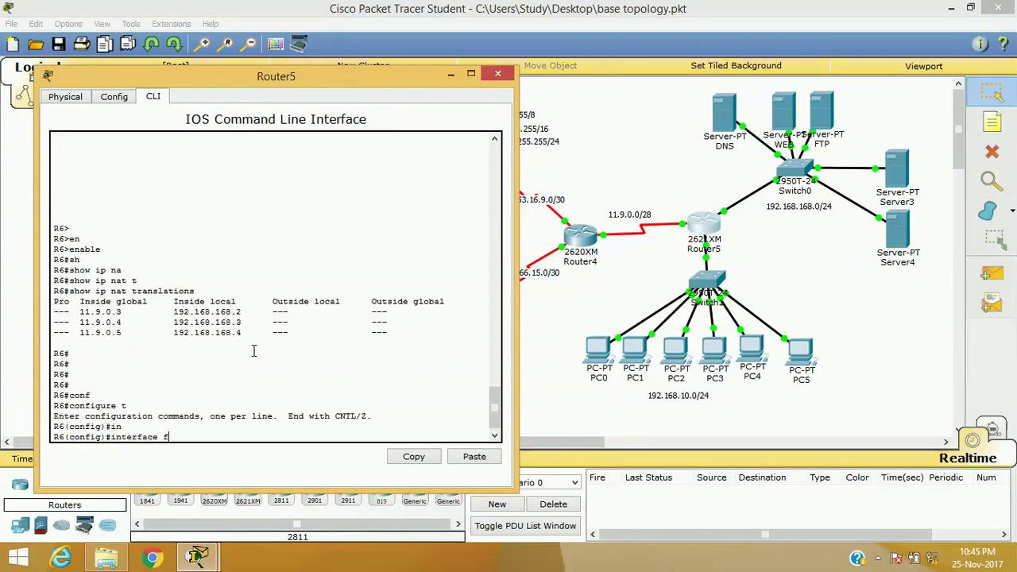
pyautogui.press('Tab')
pyautogui.write('0/1')
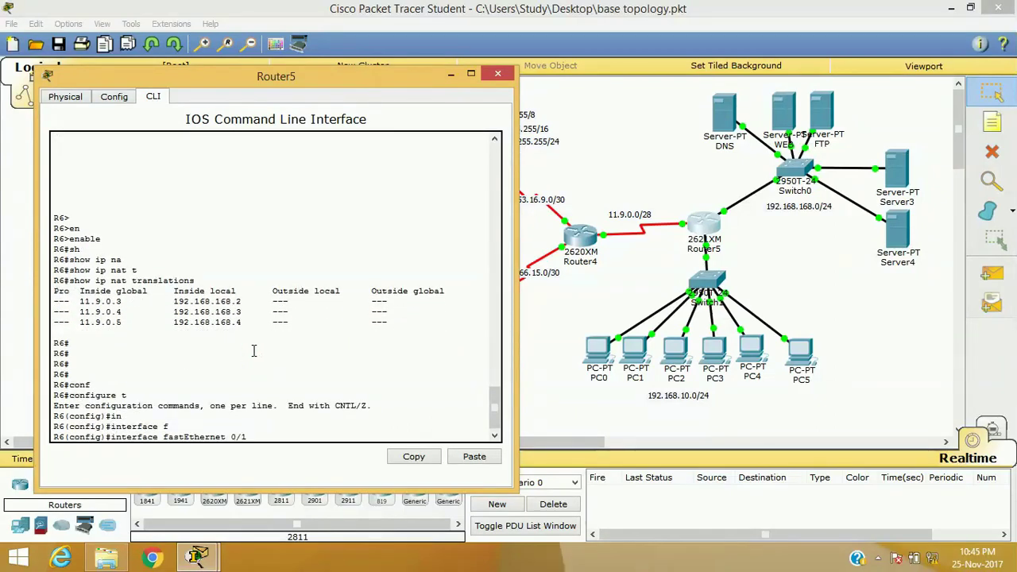
pyautogui.press('Return')
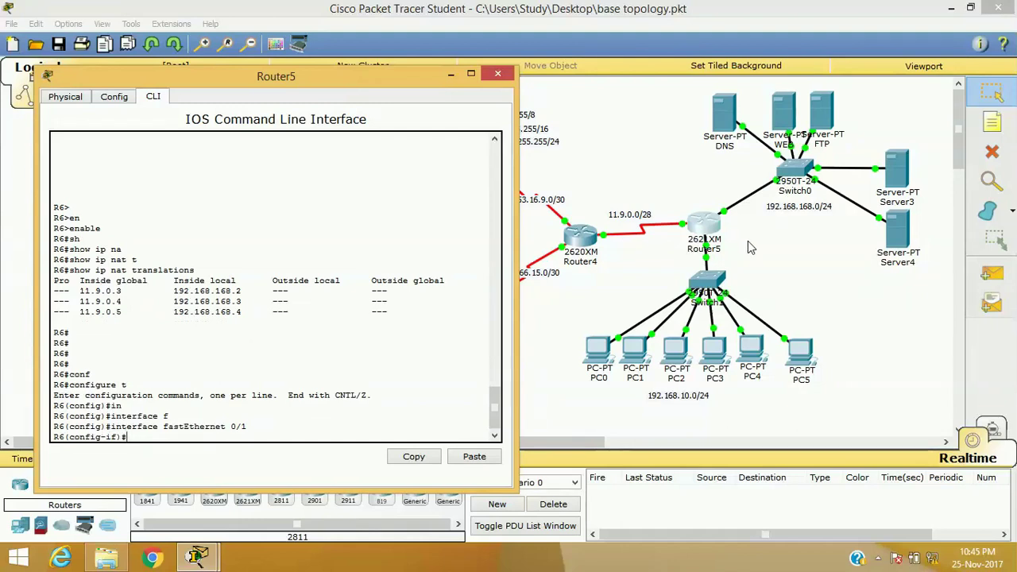
pyautogui.write('ip na')
pyautogui.press('Tab')
pyautogui.write('in')
pyautogui.press('Tab')
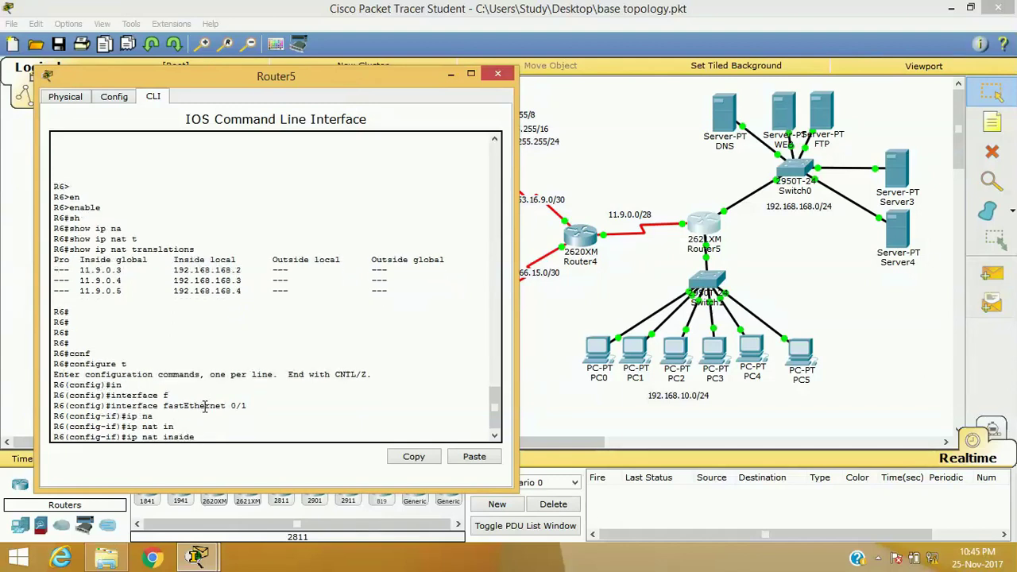
pyautogui.press('Return')
pyautogui.write('exit')
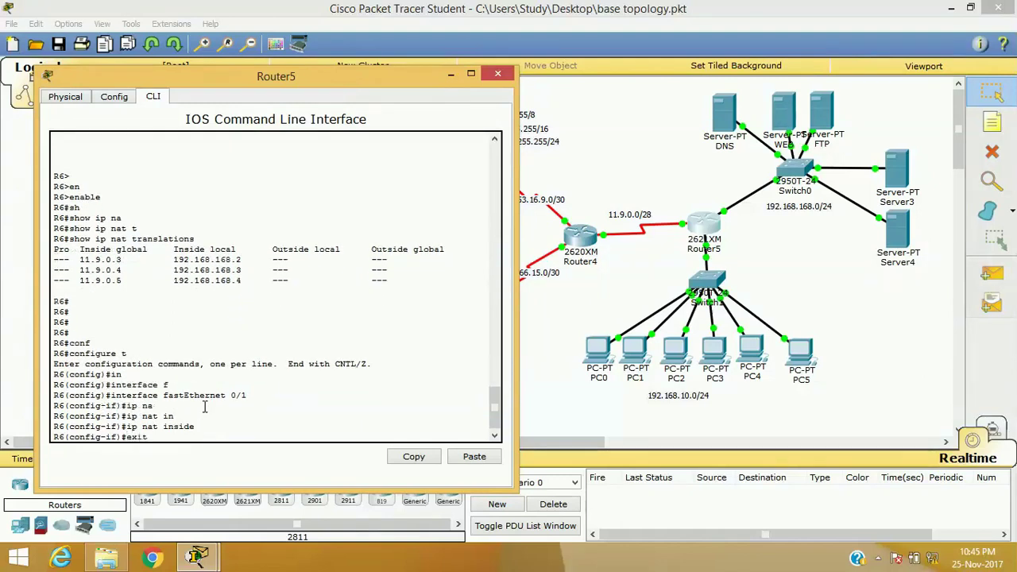
pyautogui.press('Return')
# - Set interface serial 0/0 as ip nat outside and exit its interface configuration
pyautogui.write('in')
pyautogui.press('Tab')
pyautogui.write('se')
pyautogui.press('Tab')
pyautogui.write('0/0')
pyautogui.press('Return')
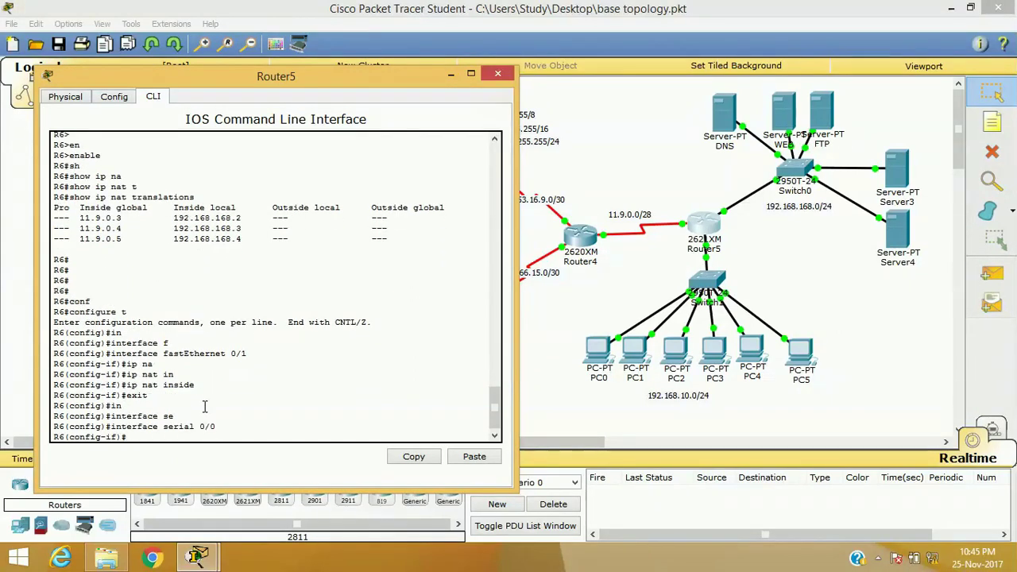
pyautogui.write('ip na')
pyautogui.press('Tab')
pyautogui.write('ou')
pyautogui.press('Tab')
pyautogui.press('Return')
pyautogui.write('exit')
pyautogui.press('Return')
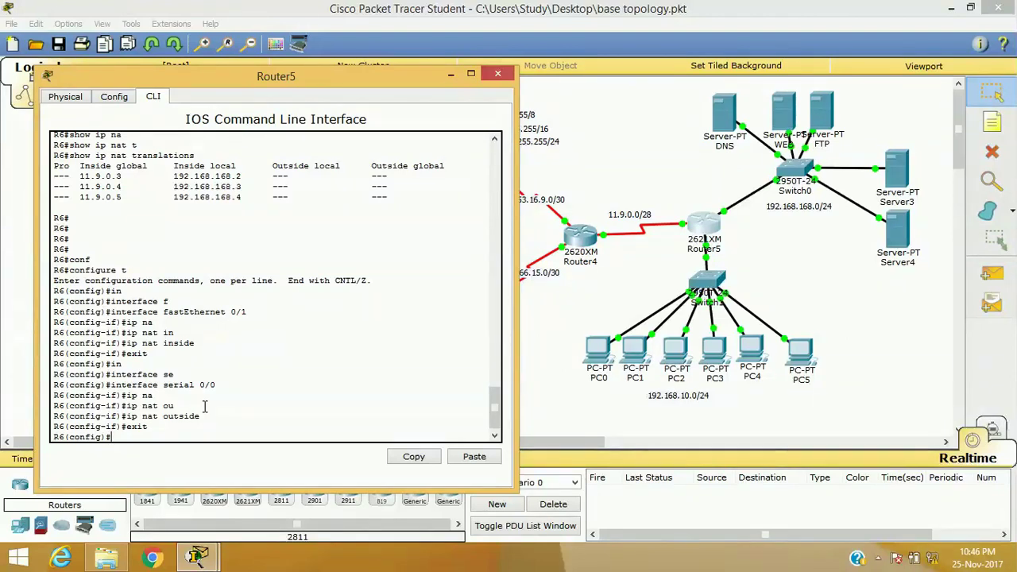
# - Create access-list 1 permitting the network 192.168.10.0 with wildcard mask 0.0.0.255
pyautogui.write('ac')
pyautogui.press('Tab')
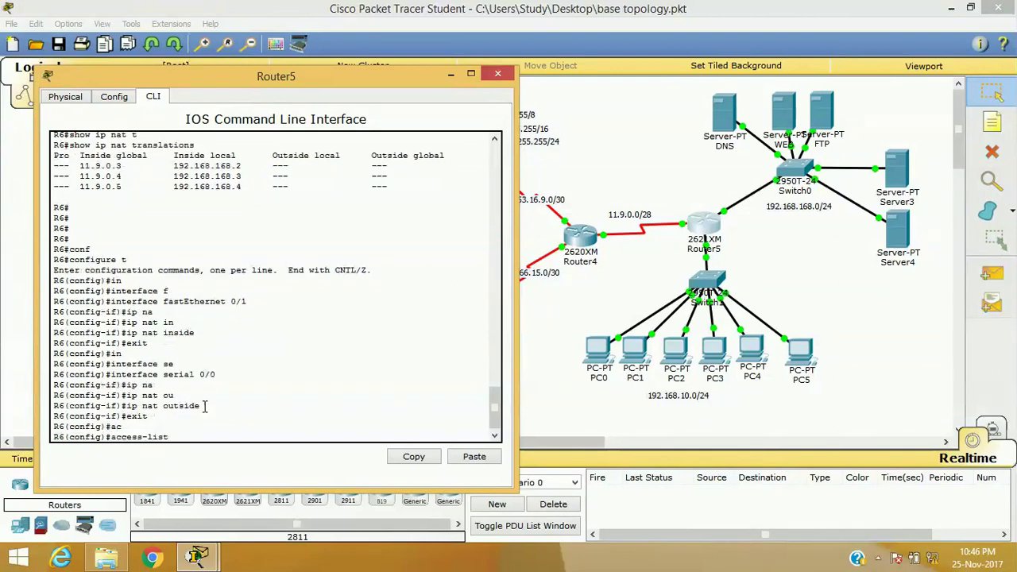
pyautogui.write('1 pe')
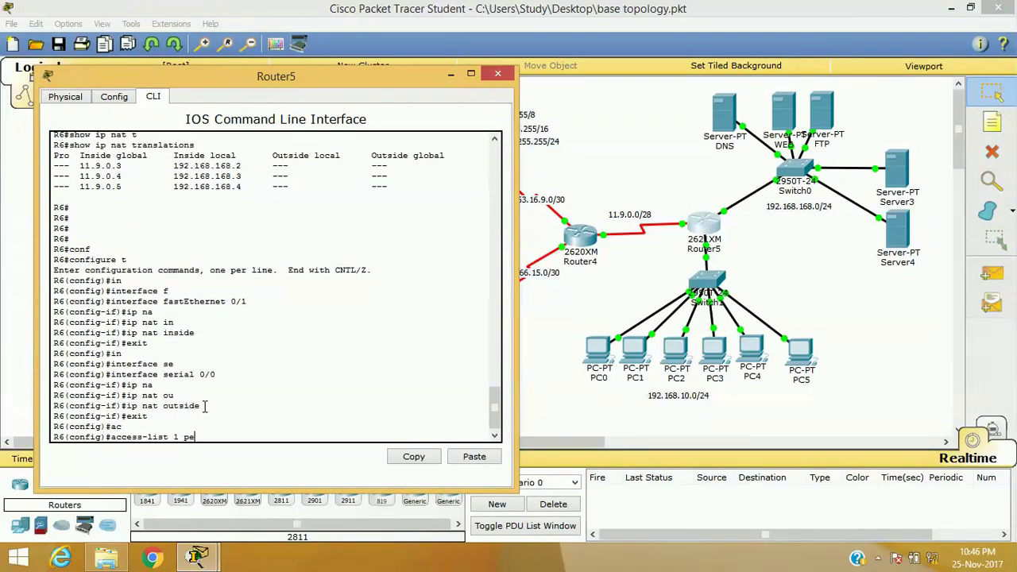
pyautogui.press('Tab')
pyautogui.write('192.168.10.0')
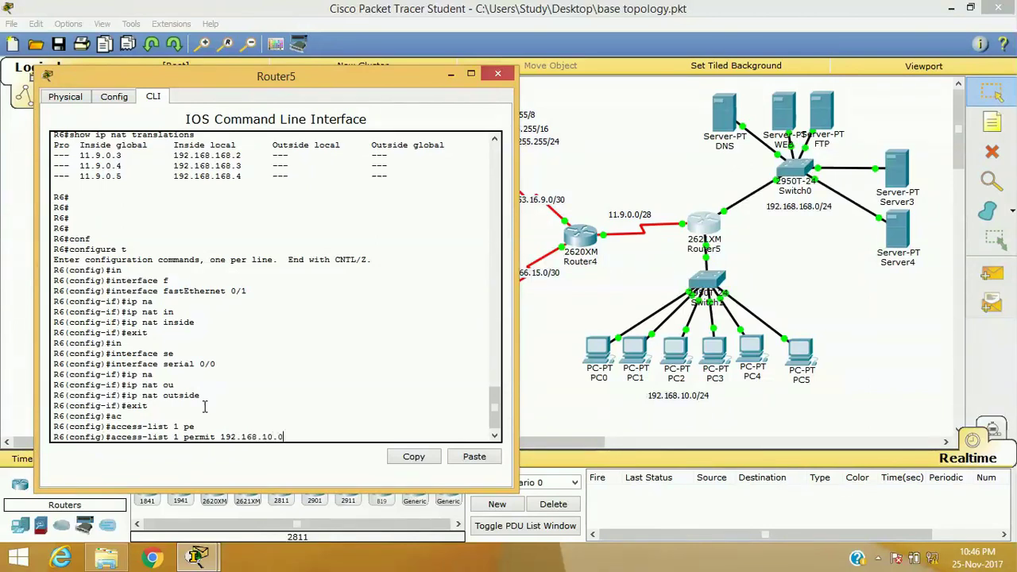
pyautogui.write(' 0.0.0.0')
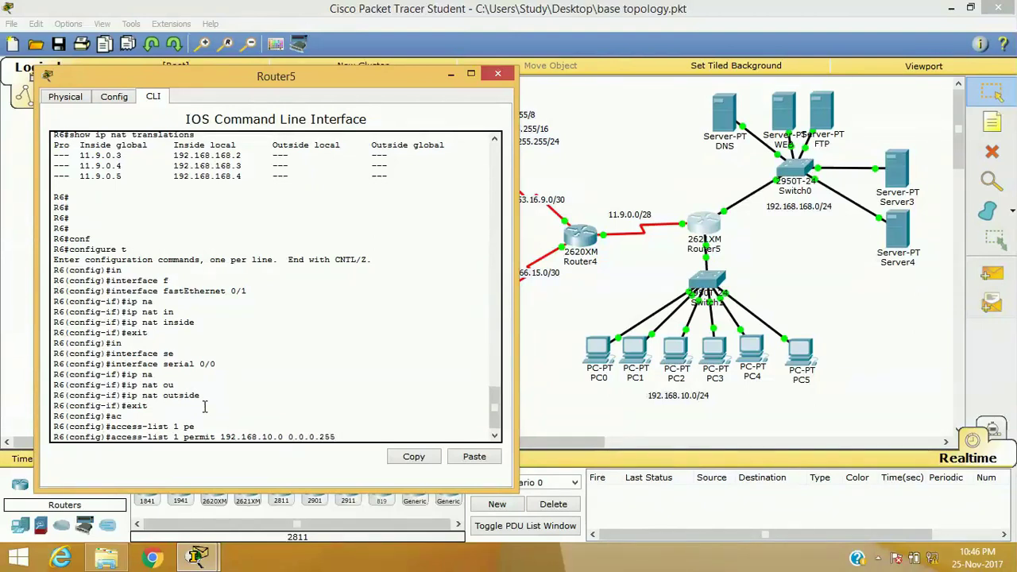
pyautogui.press('Return')
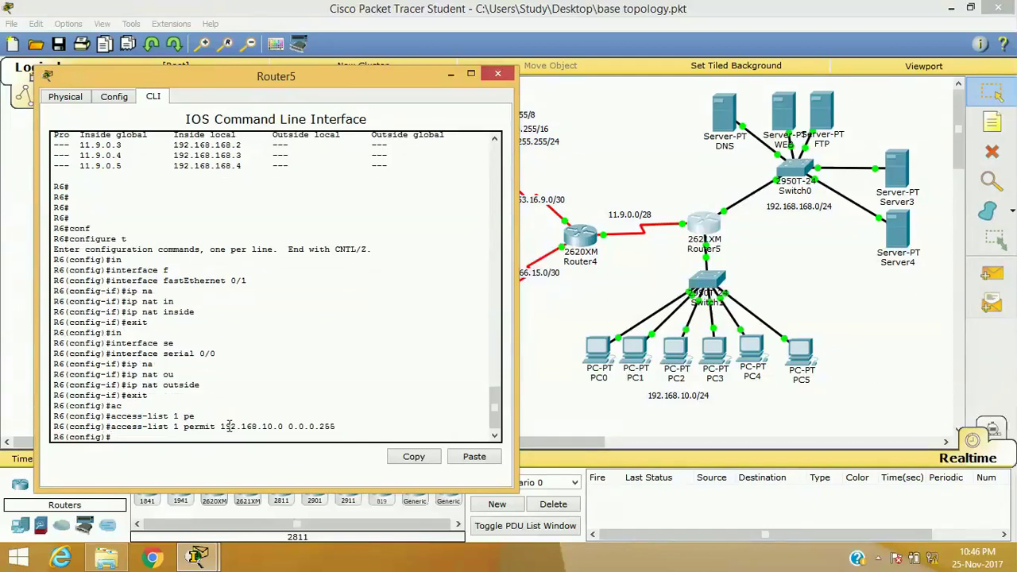
pyautogui.moveTo(186, 426); pyautogui.dragTo(111, 437)
pyautogui.click(286, 379)
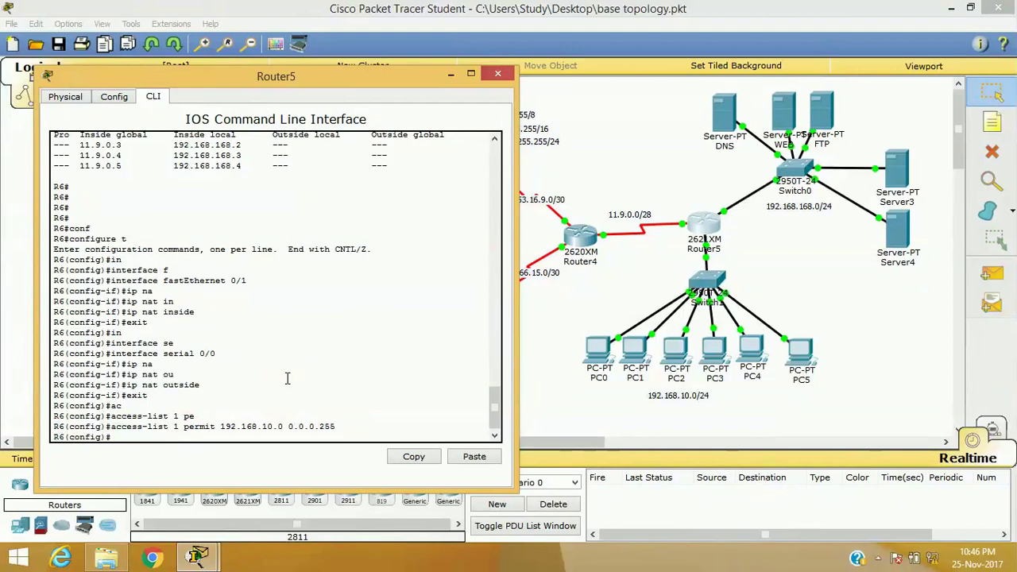
# - Create the NAT pool named global from 11.9.0.6 to 11.9.0.14 with netmask 255.255.255.240
pyautogui.click(235, 438)
pyautogui.click(159, 436)
pyautogui.write('ip nat')
pyautogui.press('Tab')
pyautogui.write('po')
pyautogui.press('Tab')
pyautogui.write('globa')
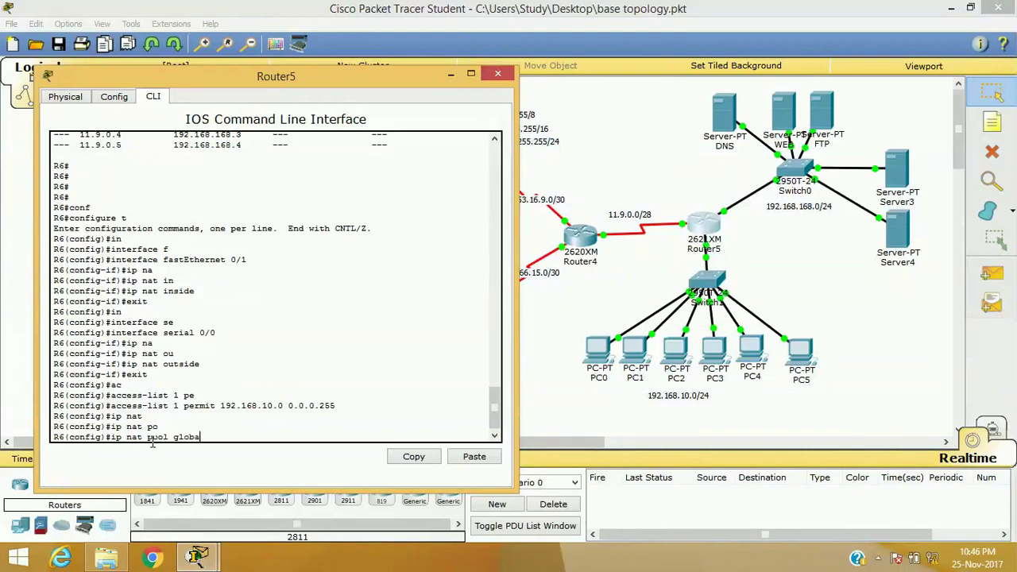
pyautogui.write('l 11.9.')
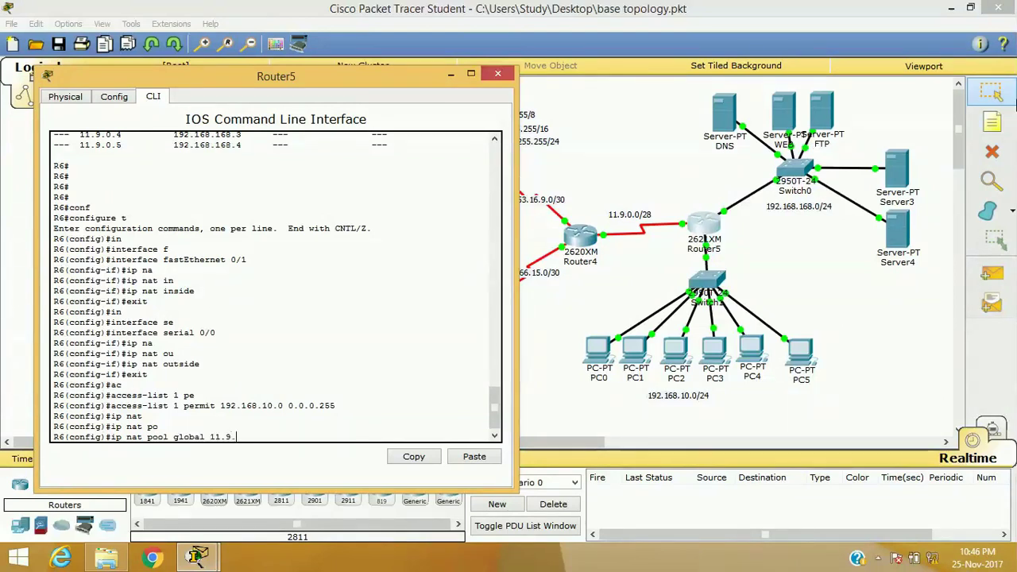
pyautogui.write('0.')
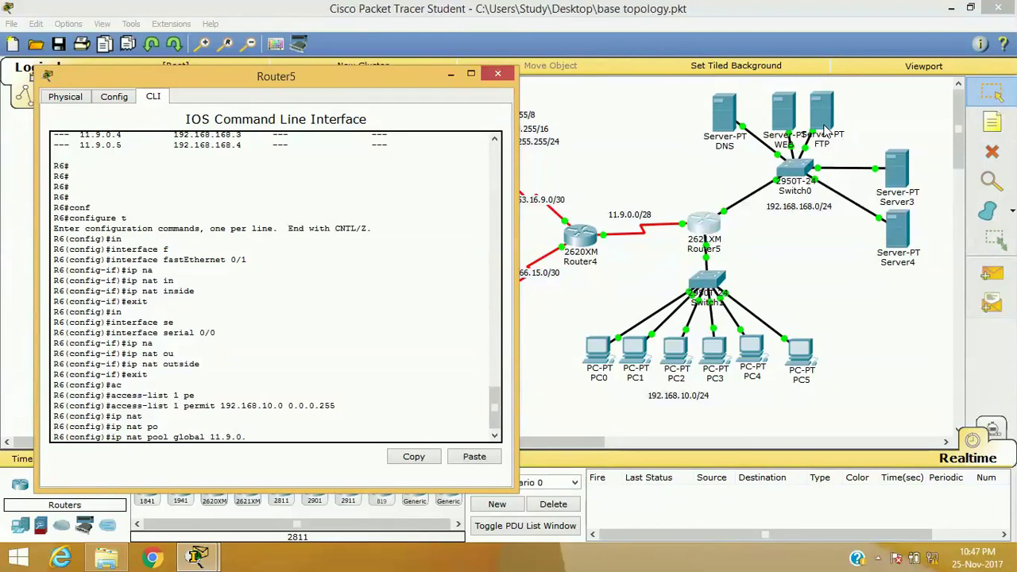
pyautogui.write('11.9.0.')
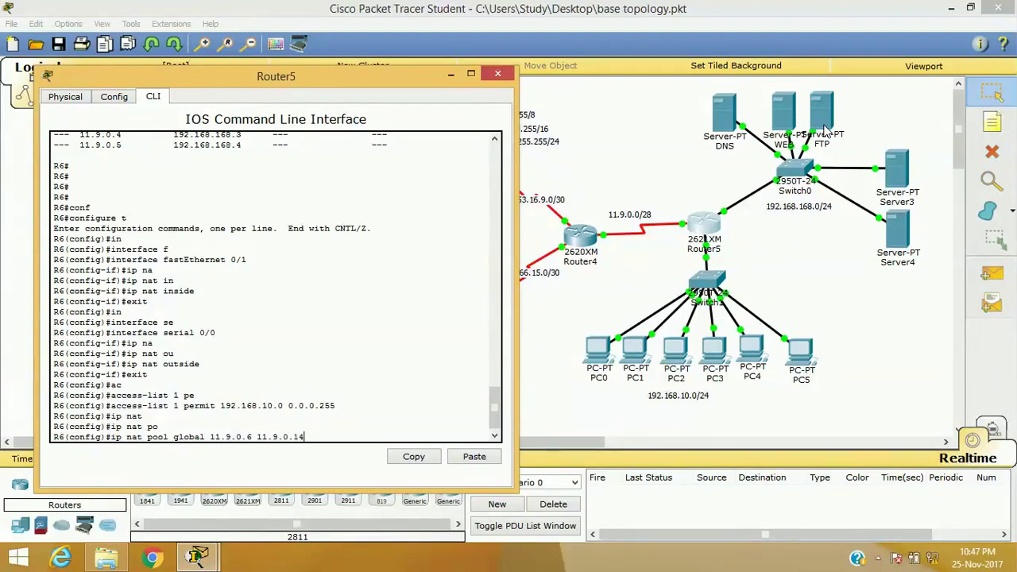
pyautogui.write('14 ner')
pyautogui.press('Tab')
pyautogui.write('t')
pyautogui.press('Tab')
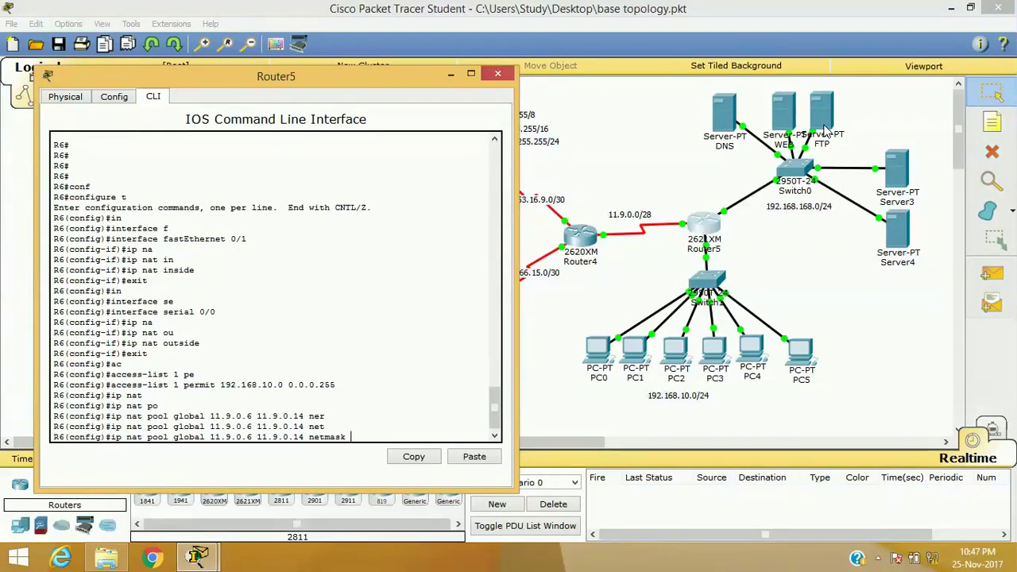
pyautogui.write('255.255.255.240')
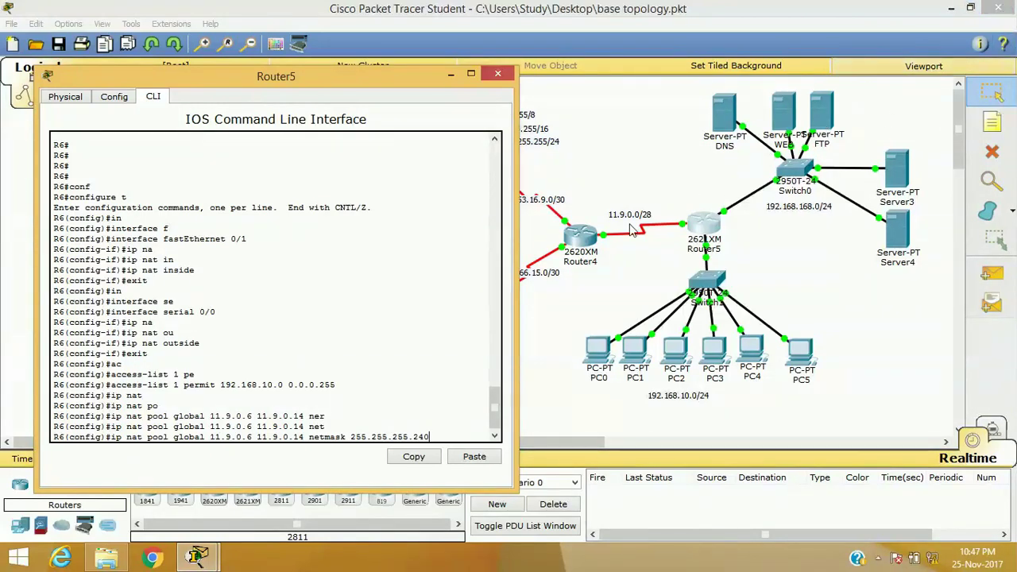
pyautogui.press('Return')
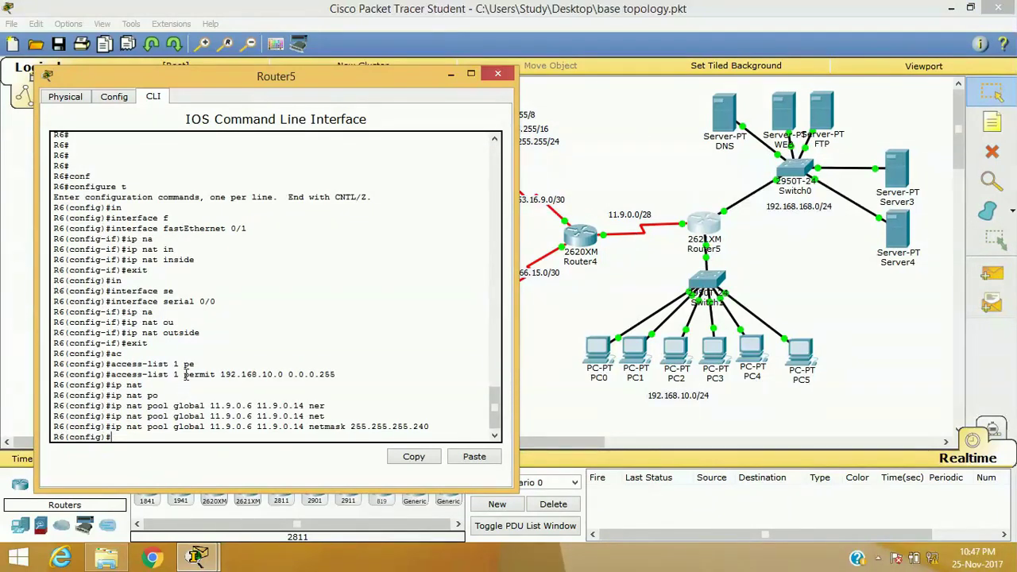
pyautogui.moveTo(185, 374); pyautogui.dragTo(336, 374)
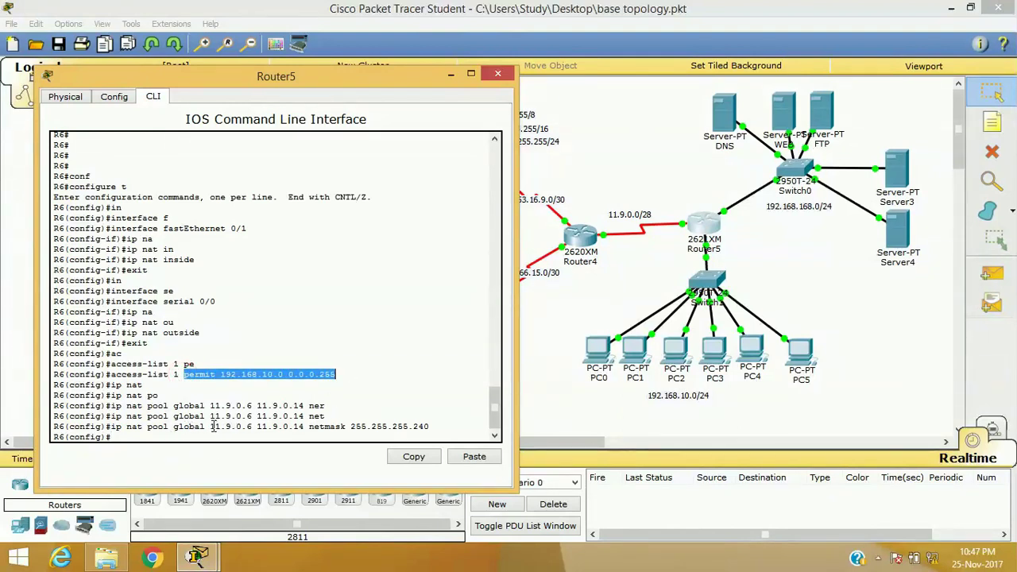
# - Review the pool name, its address range and the access-list number in the commands already entered on Router5
pyautogui.moveTo(211, 426); pyautogui.dragTo(429, 427)
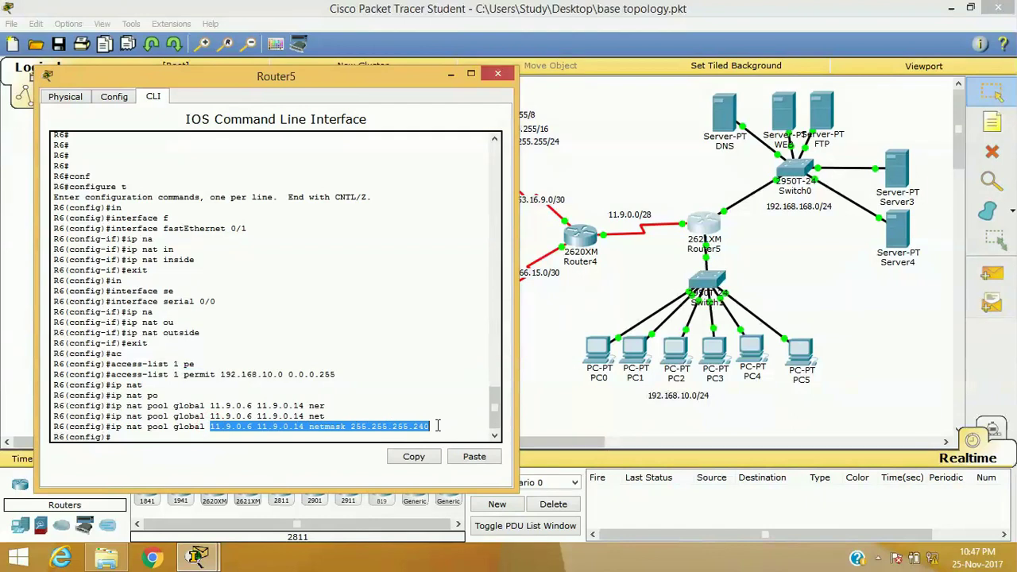
pyautogui.doubleClick(176, 428)
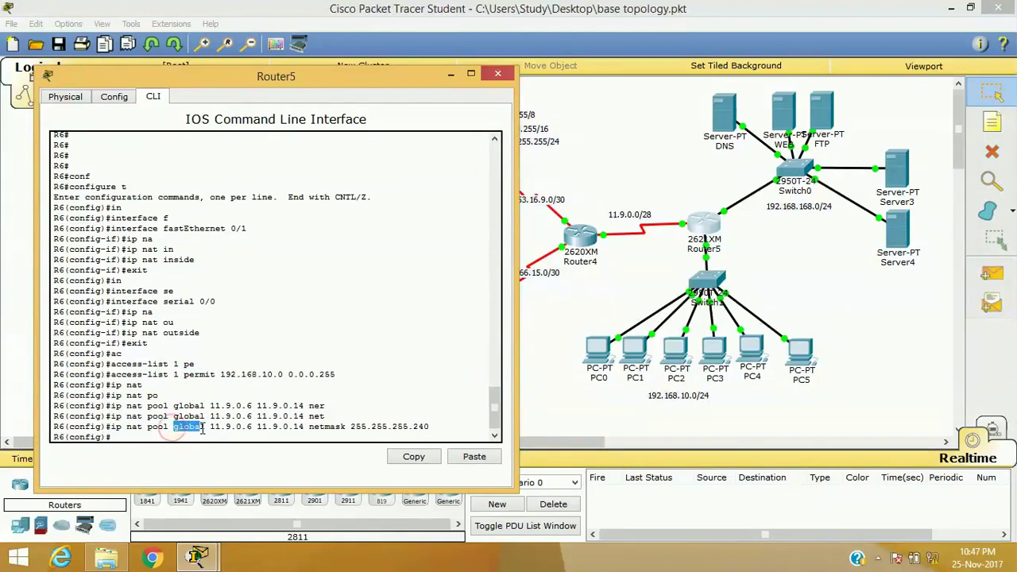
pyautogui.click(174, 374)
pyautogui.doubleClick(175, 374)
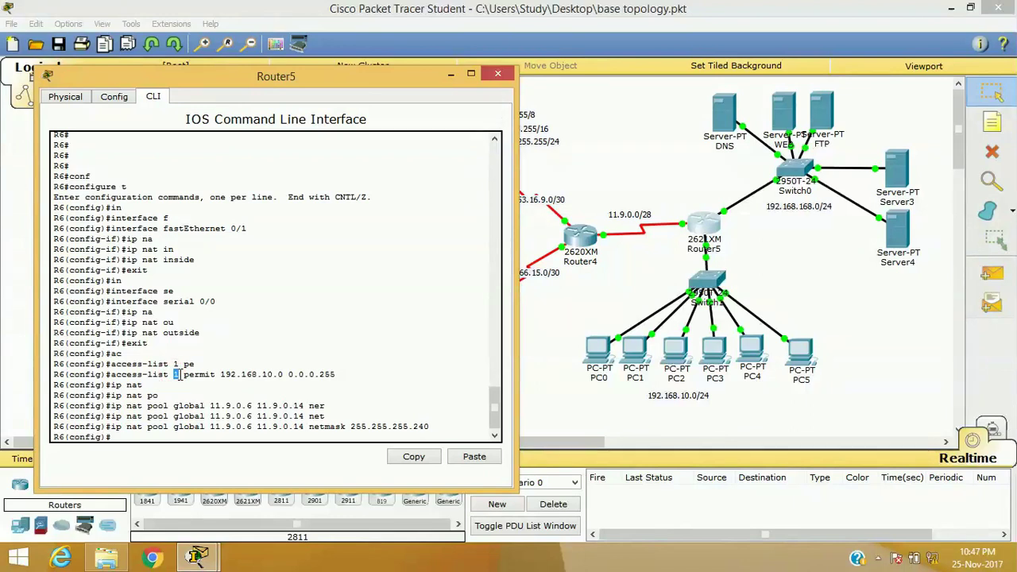
pyautogui.moveTo(172, 426); pyautogui.dragTo(442, 424)
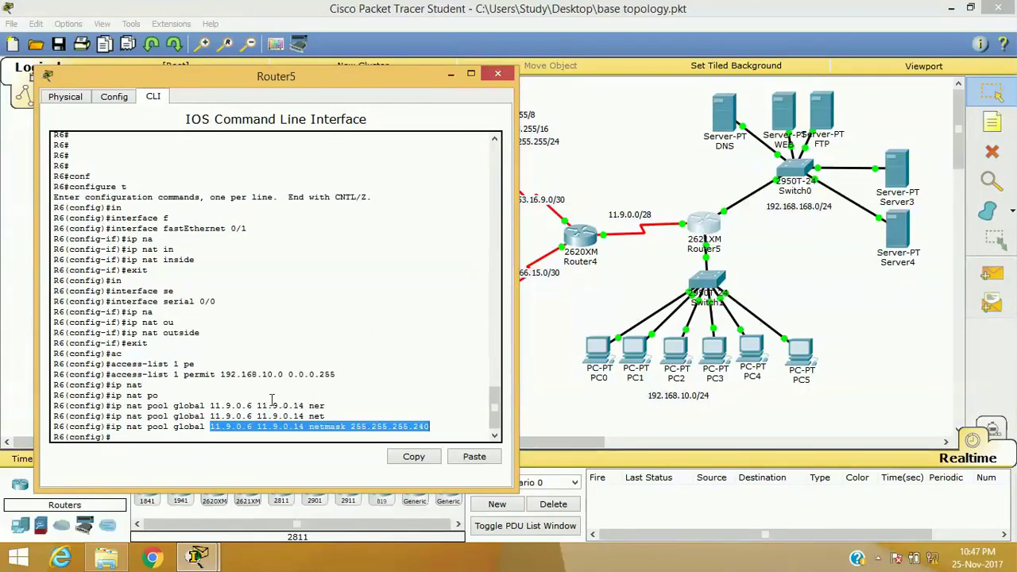
# - Bind access-list 1 to the address pool with the command ip nat inside source list 1 pool global
pyautogui.click(138, 435)
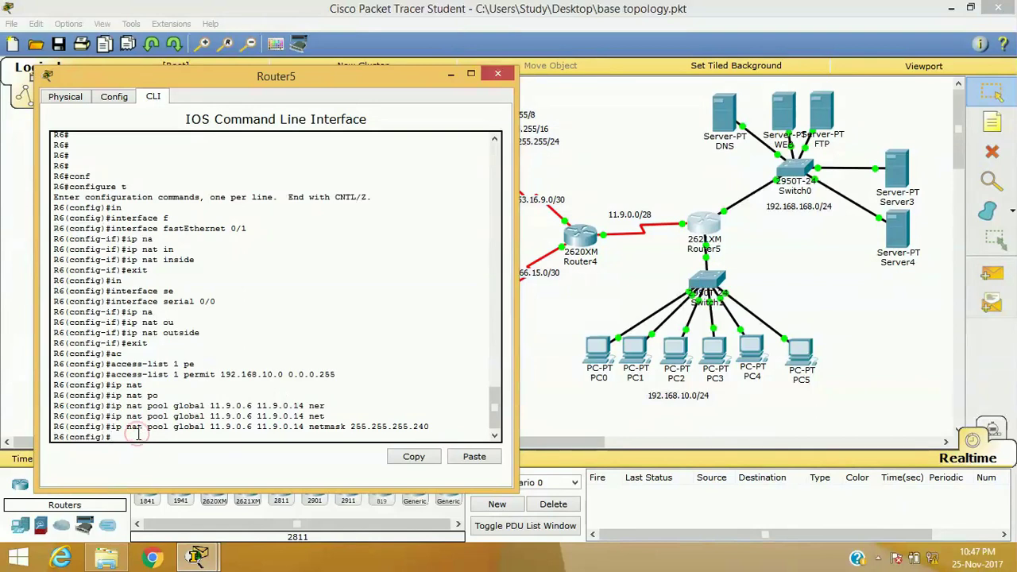
pyautogui.write('ip ')
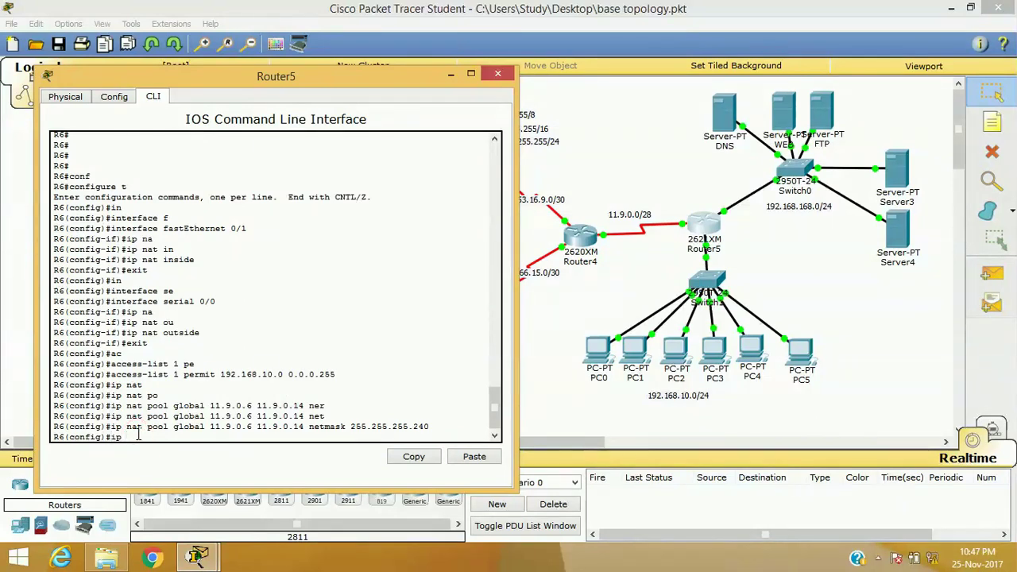
pyautogui.write('na')
pyautogui.press('Tab')
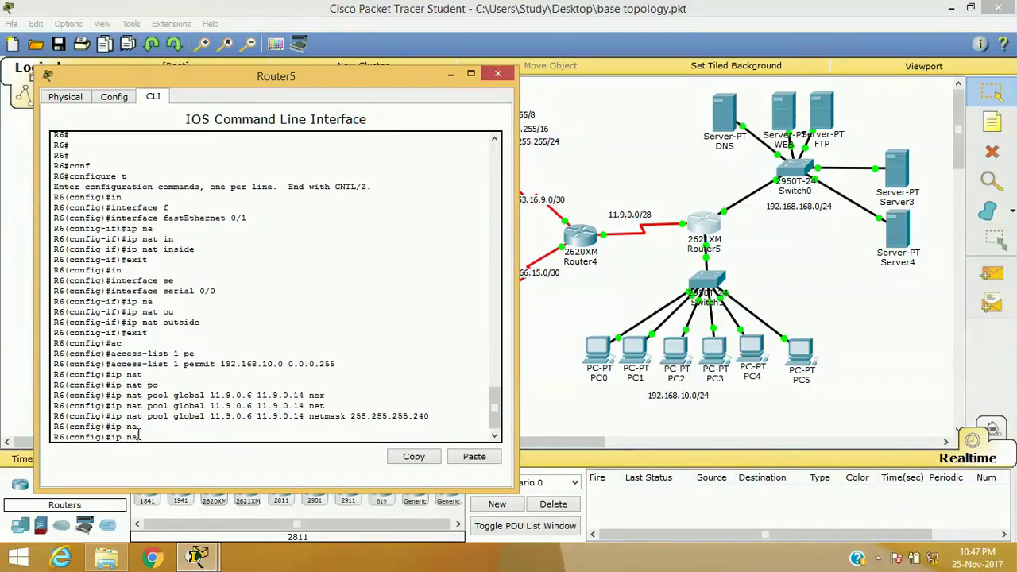
pyautogui.press('Tab')
pyautogui.write('in')
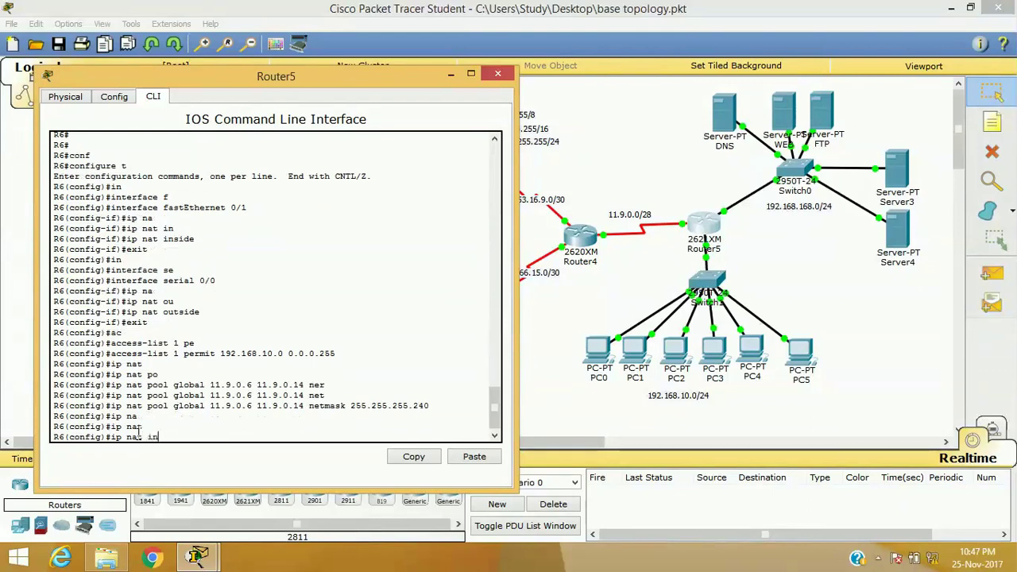
pyautogui.press('Tab')
pyautogui.write('s')
pyautogui.press('Tab')
pyautogui.write('p')
pyautogui.press('Tab')
pyautogui.press('BackSpace')
pyautogui.write('l')
pyautogui.press('Tab')
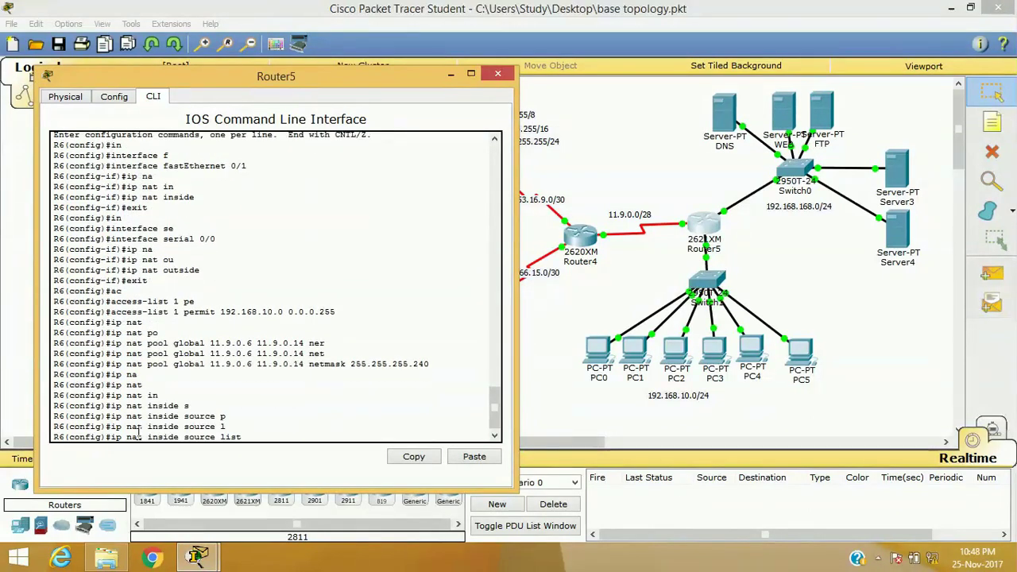
pyautogui.write('1')
pyautogui.write('p')
pyautogui.press('Tab')
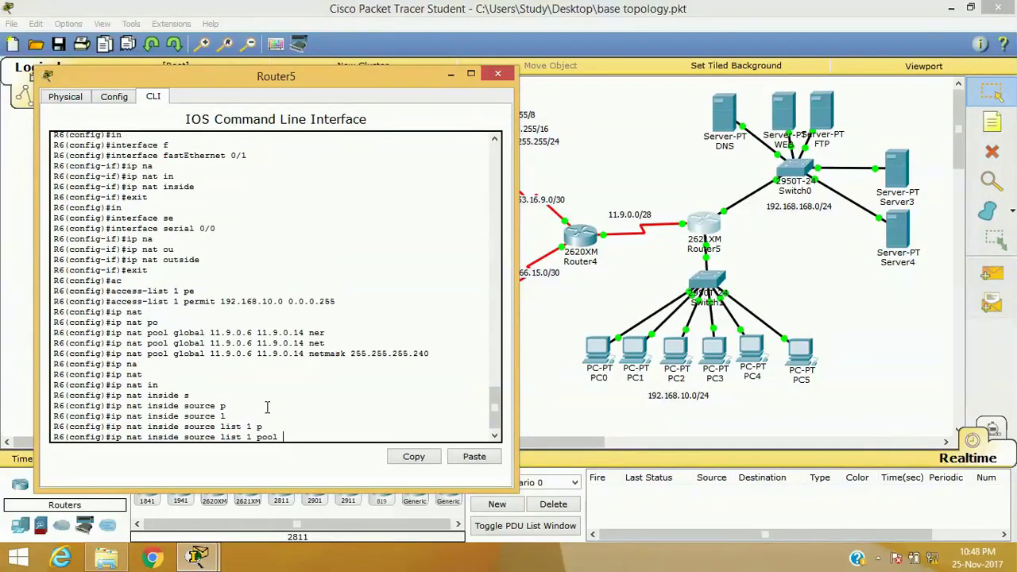
pyautogui.write('global')
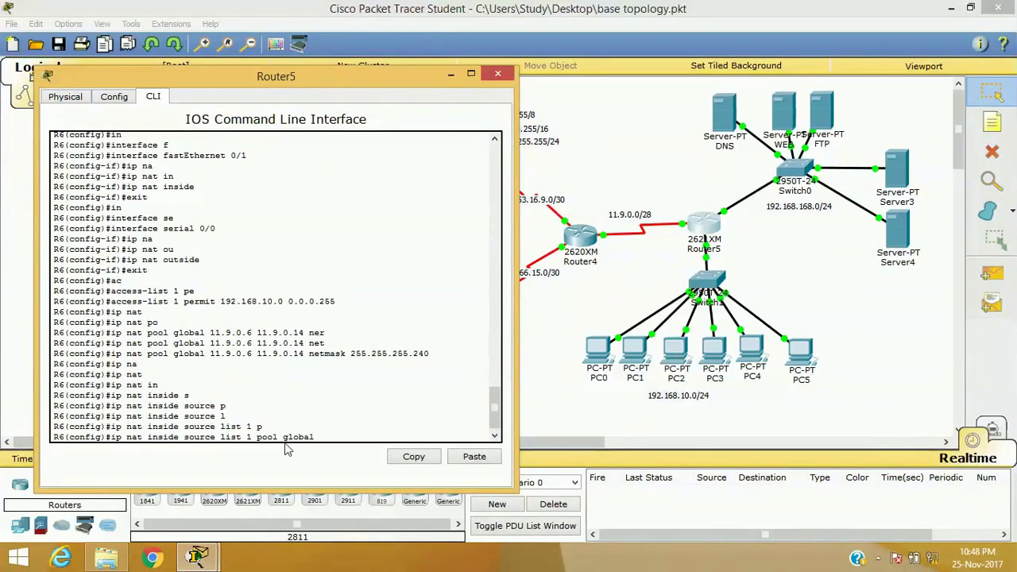
pyautogui.moveTo(210, 355); pyautogui.dragTo(432, 355)
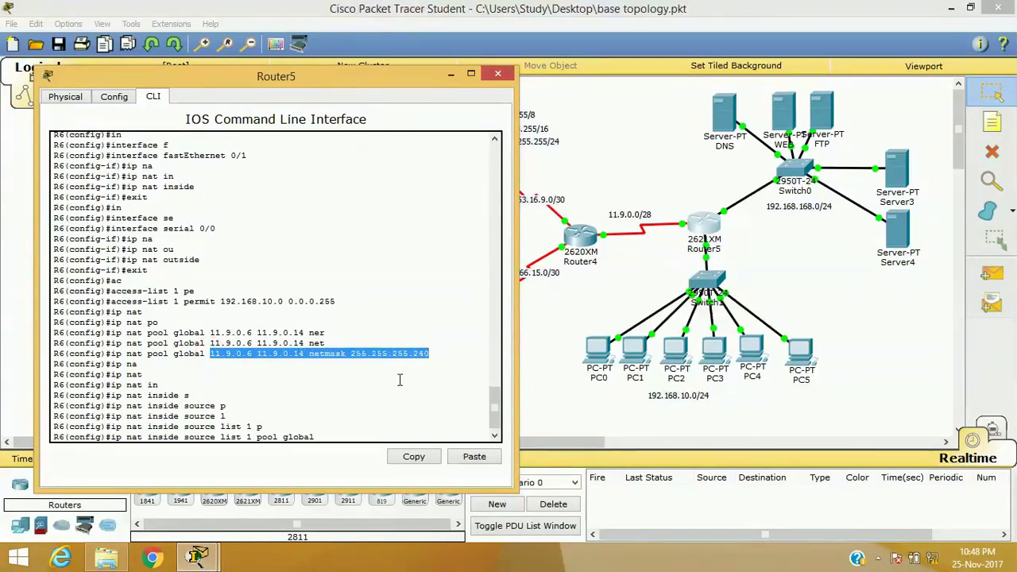
pyautogui.click(329, 425)
pyautogui.press('Return')
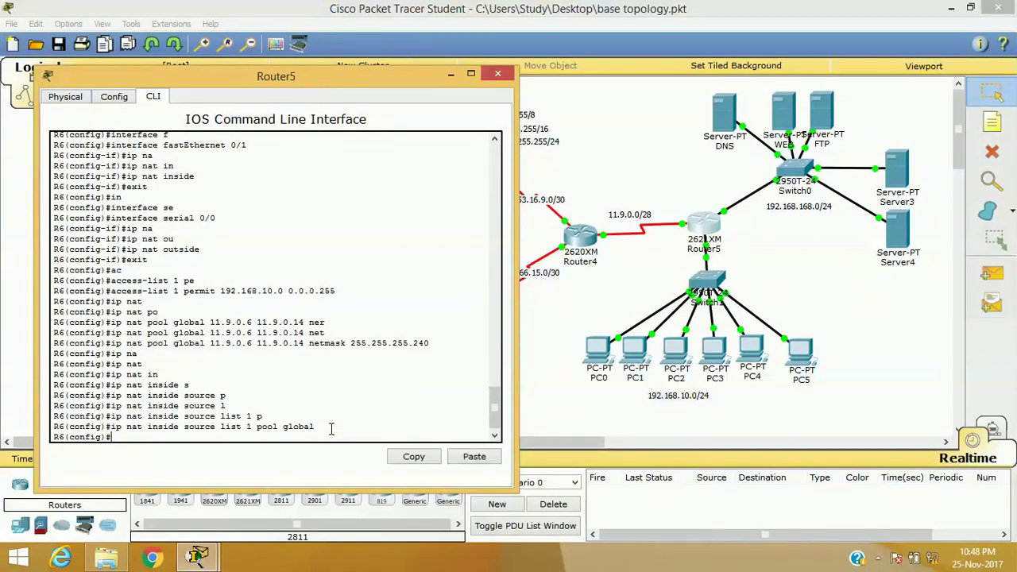
# - Exit global configuration mode on Router5 to return to the privileged prompt
pyautogui.write('exit')
pyautogui.press('Return')
pyautogui.press('Return')
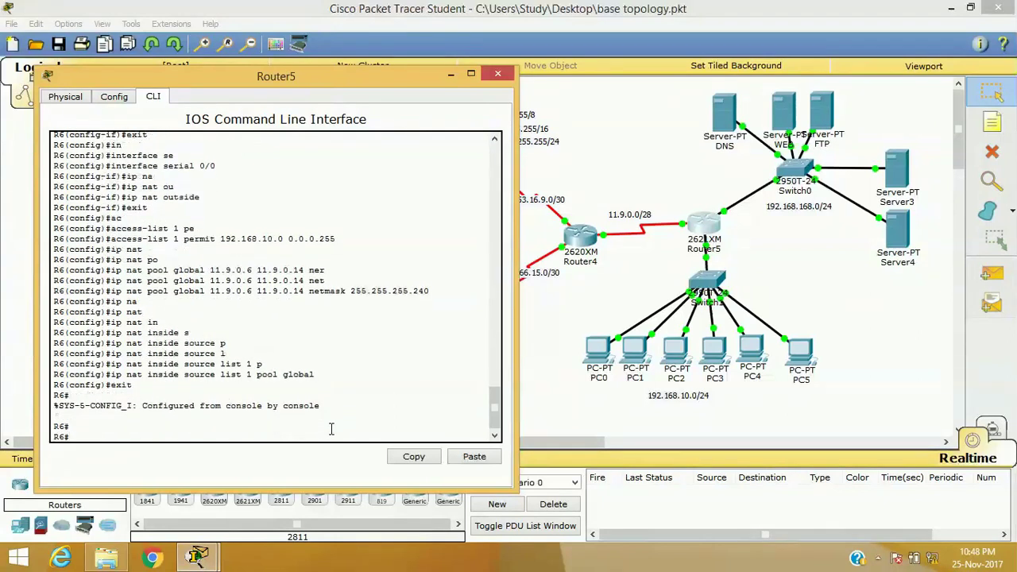
pyautogui.press('Return')
# - Display Router5's translation table with show ip nat translations and examine its entries
pyautogui.write('sh')
pyautogui.press('Tab')
pyautogui.write('ip n')
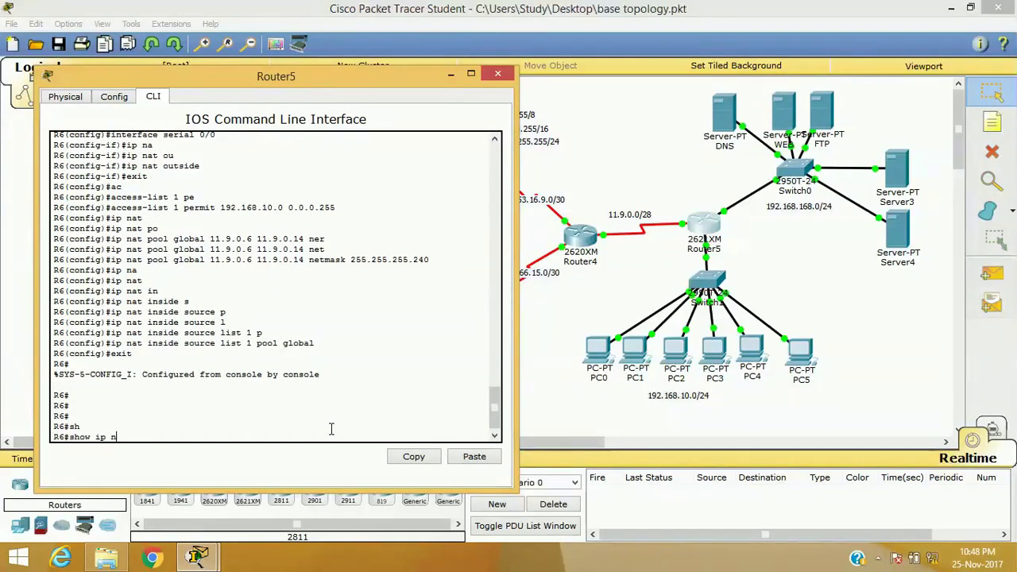
pyautogui.write('a')
pyautogui.press('Tab')
pyautogui.write('t')
pyautogui.press('Tab')
pyautogui.press('Return')
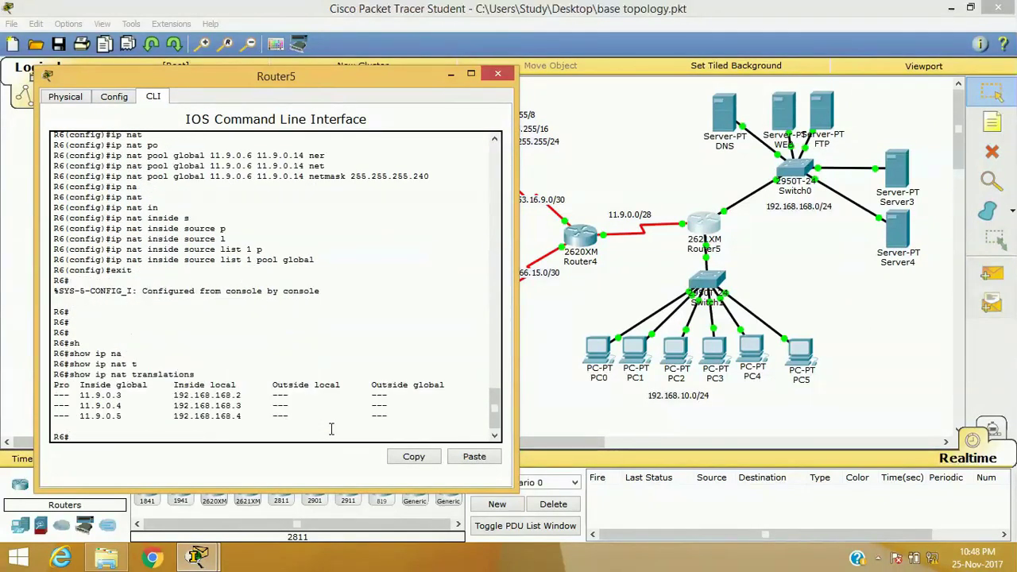
pyautogui.moveTo(409, 415); pyautogui.dragTo(38, 380)
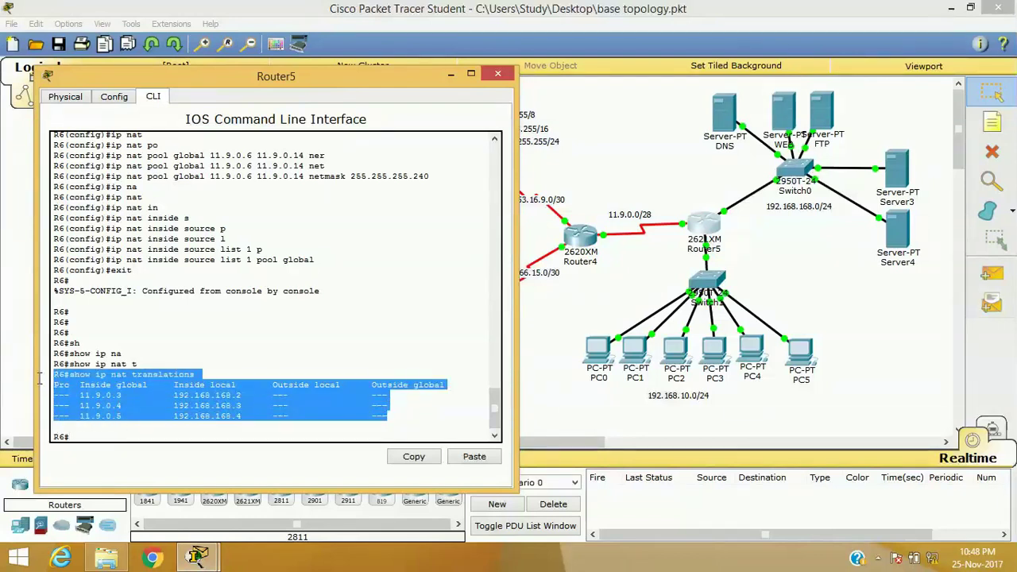
# - Ping 192.168.0.1 from PC0's Command Prompt, and close the PC0 window once the ping finishes
pyautogui.moveTo(413, 77); pyautogui.dragTo(463, 75)
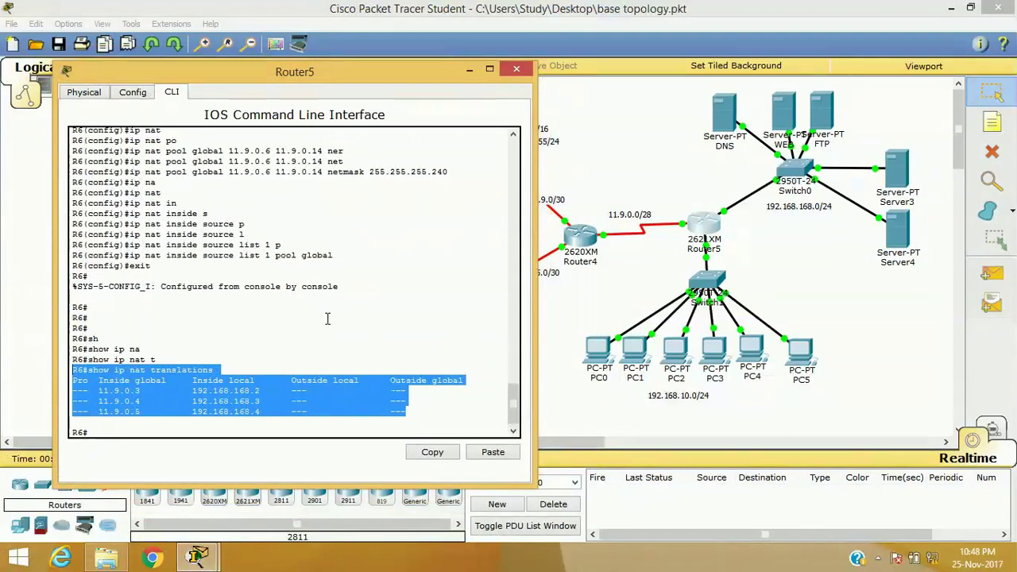
pyautogui.click(575, 319)
pyautogui.click(597, 356)
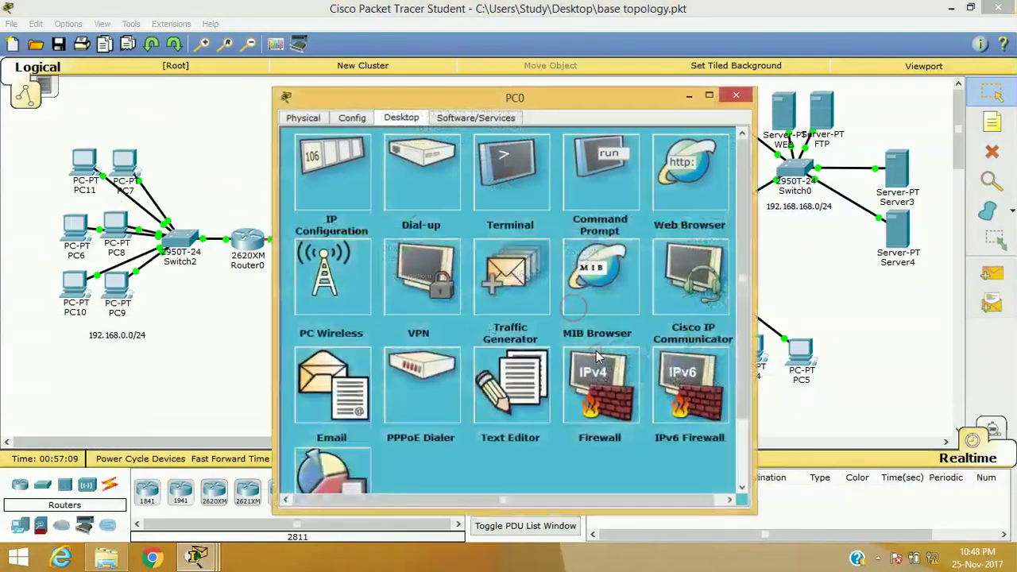
pyautogui.click(598, 178)
pyautogui.press('Up')
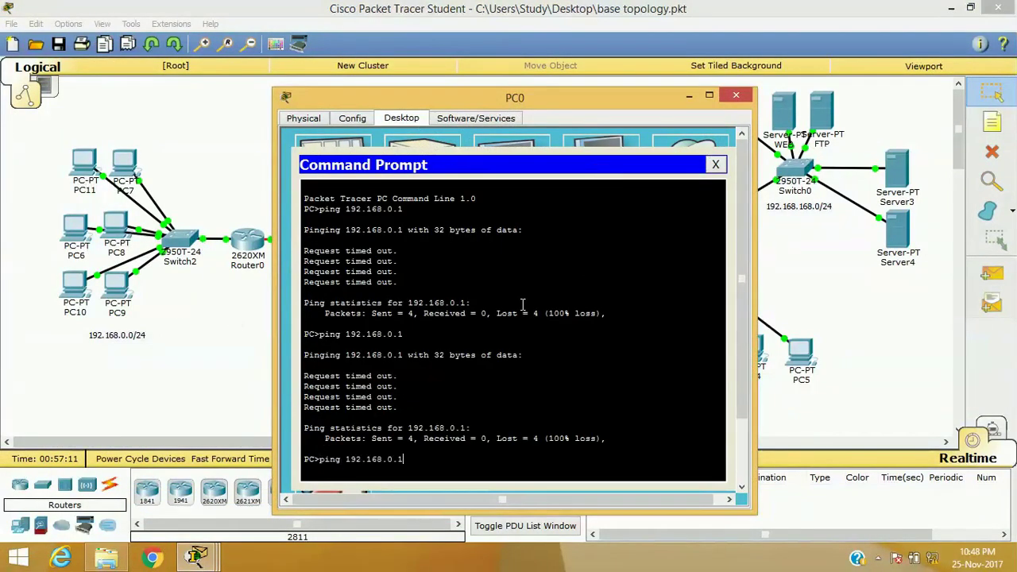
pyautogui.press('Return')
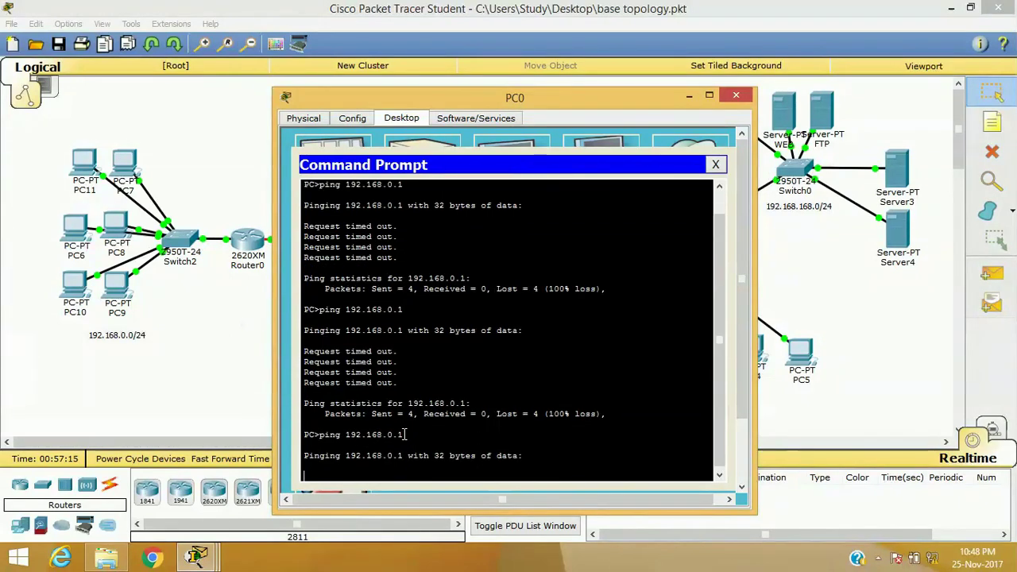
pyautogui.moveTo(389, 96); pyautogui.dragTo(507, 88)
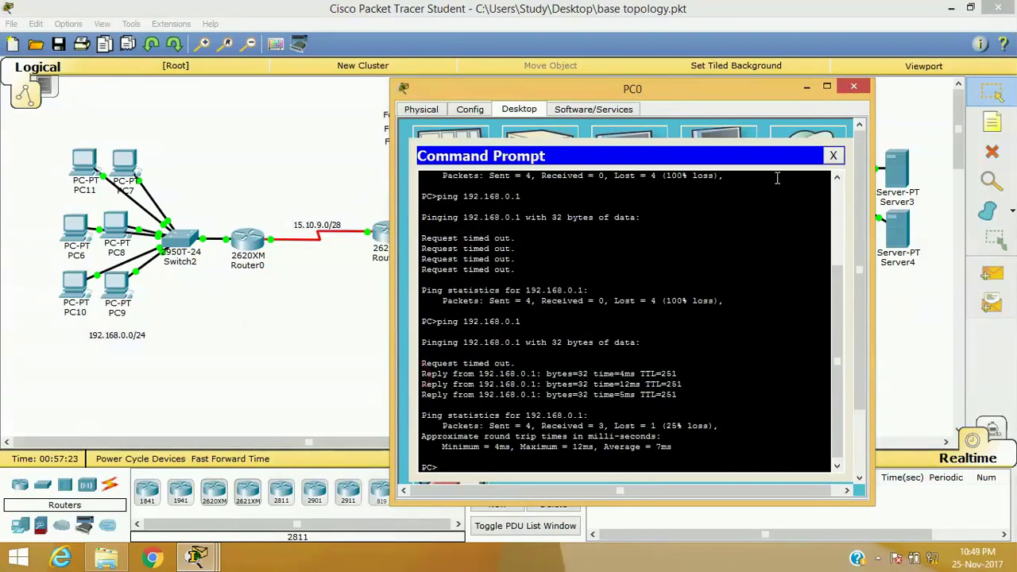
pyautogui.click(833, 156)
pyautogui.click(853, 85)
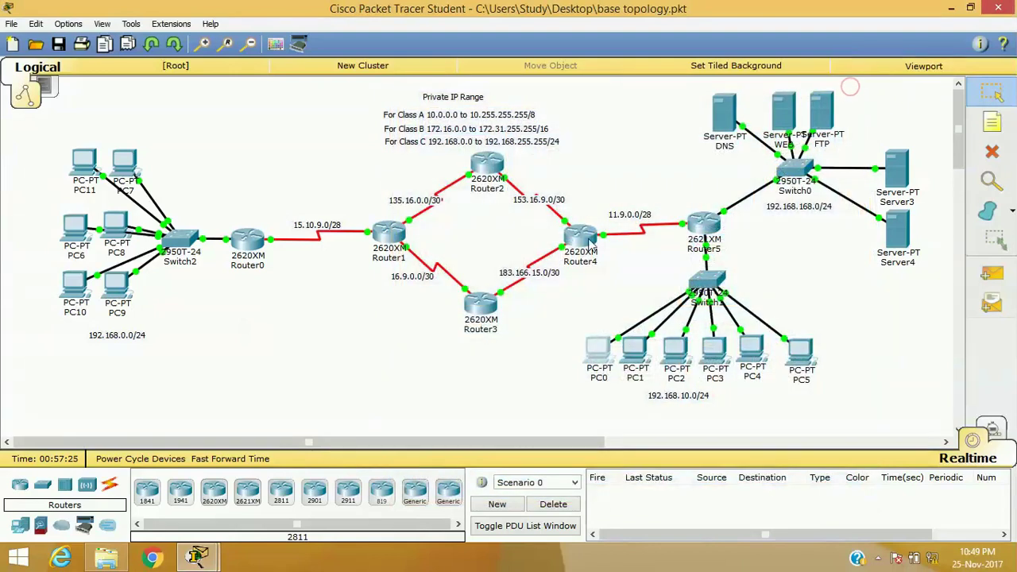
# - Run show ip nat translations on Router5 again and examine the inside and outside addresses of the ICMP entries
pyautogui.click(706, 224)
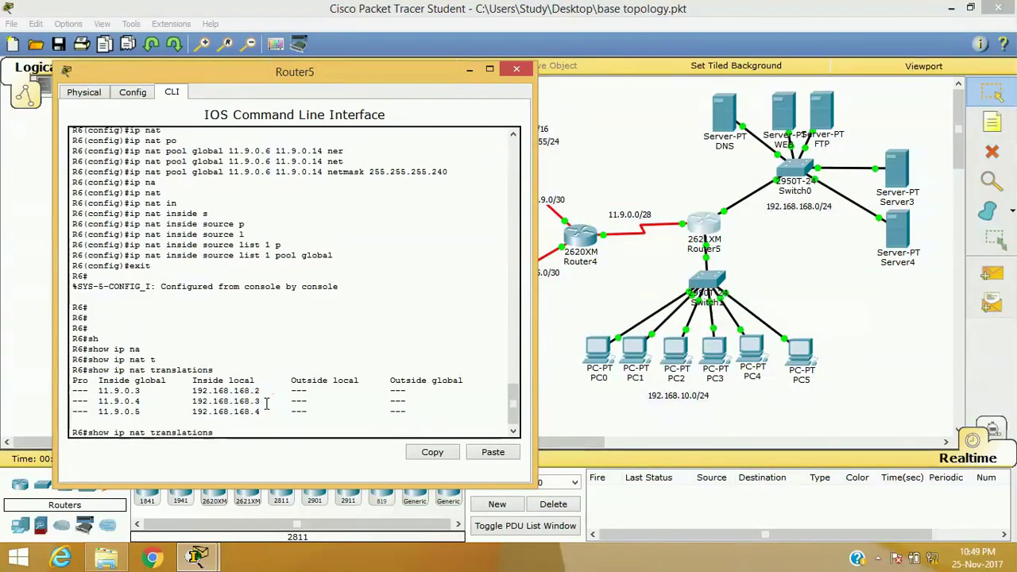
pyautogui.press('Return')
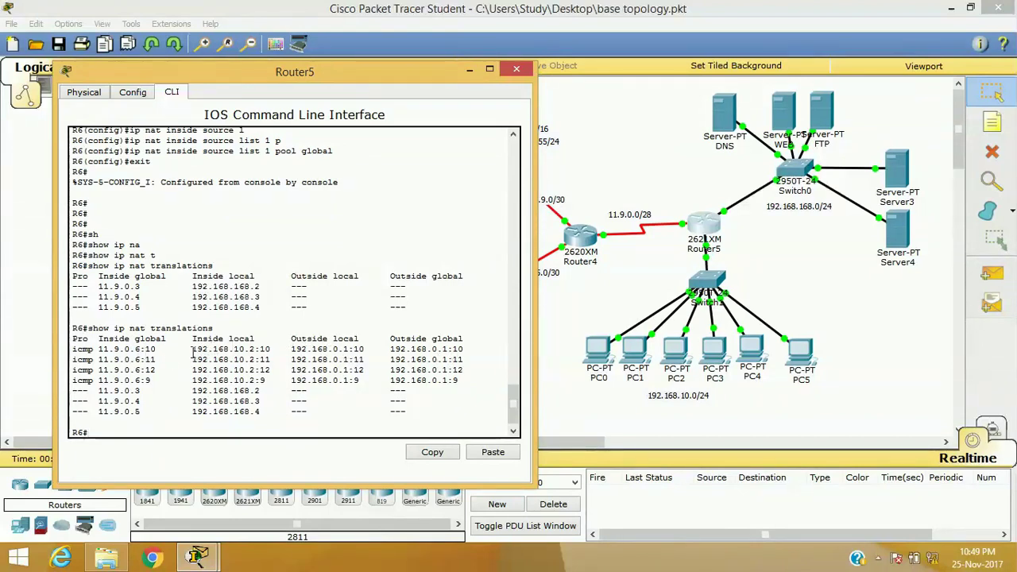
pyautogui.moveTo(191, 349); pyautogui.dragTo(254, 354)
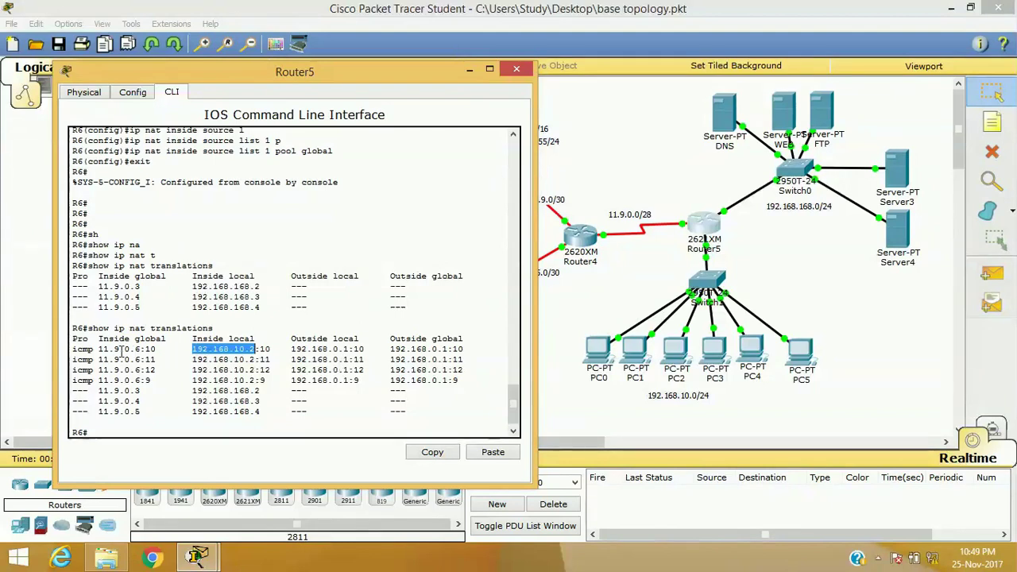
pyautogui.moveTo(97, 349); pyautogui.dragTo(66, 349)
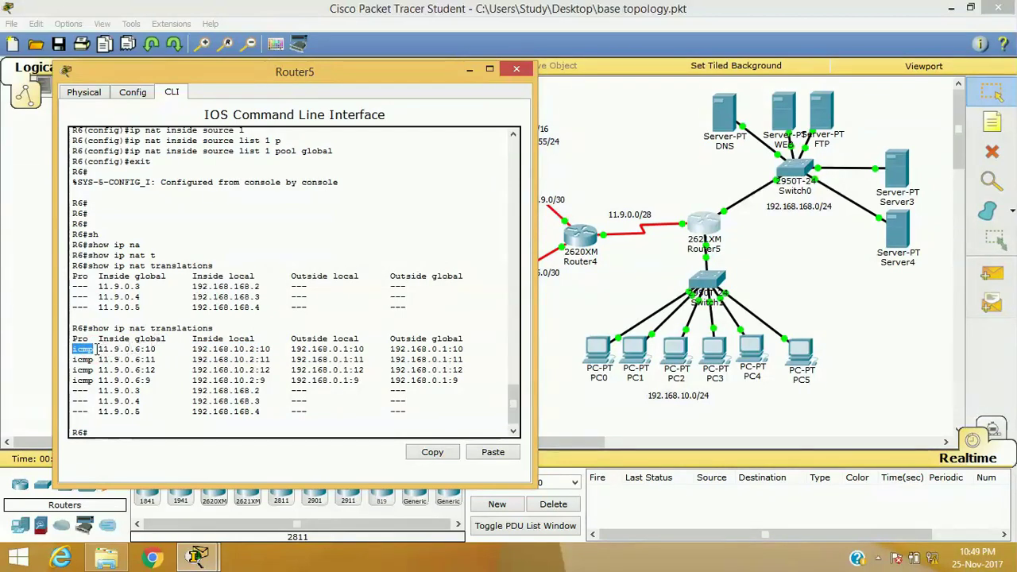
pyautogui.moveTo(98, 349); pyautogui.dragTo(141, 349)
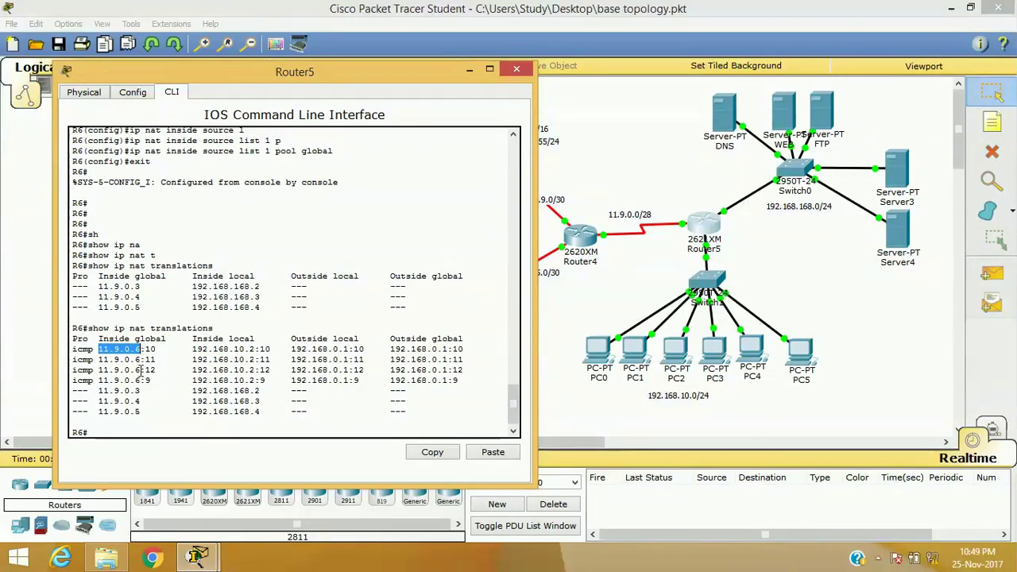
pyautogui.click(178, 386)
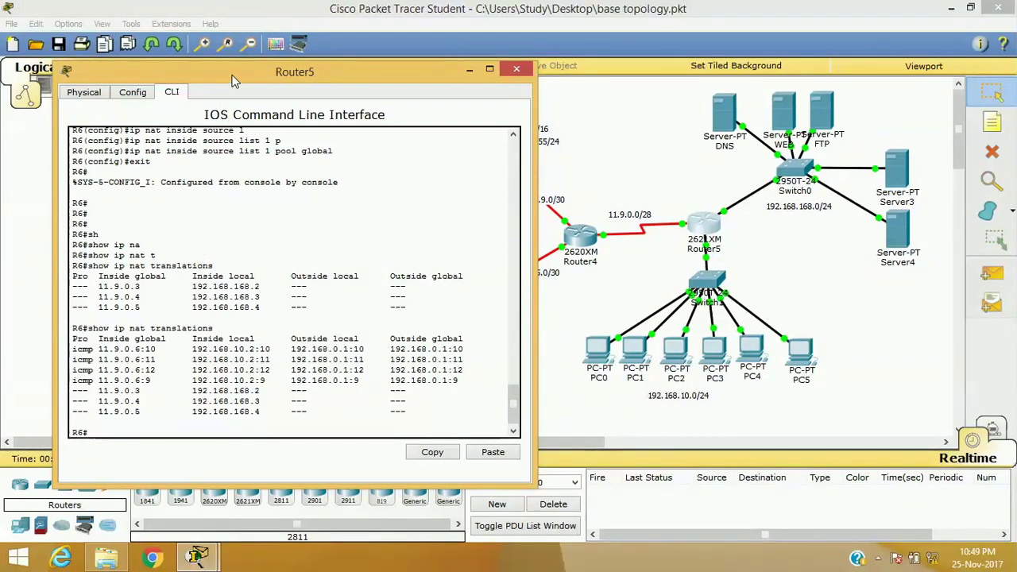
pyautogui.moveTo(390, 359); pyautogui.dragTo(450, 361)
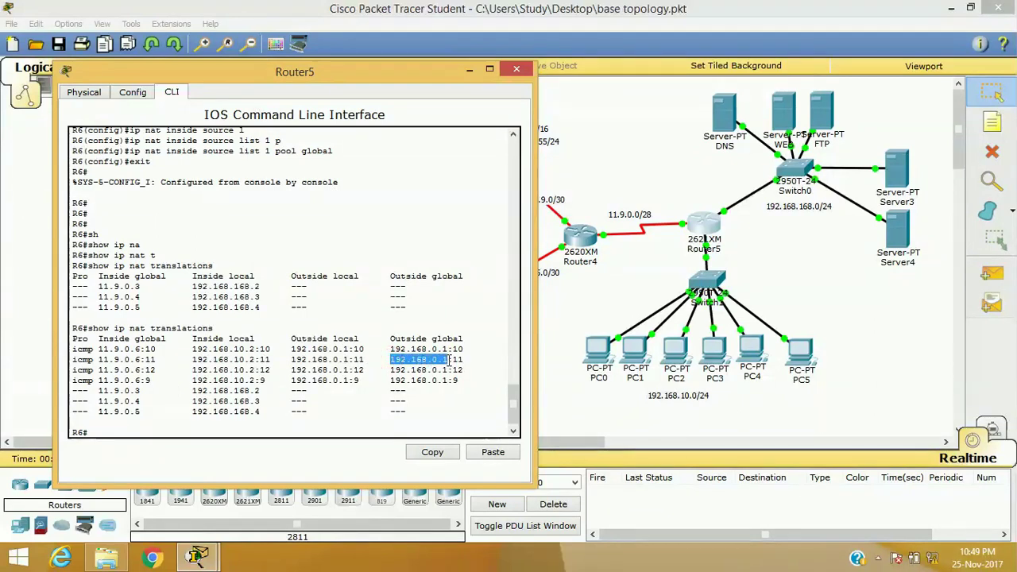
pyautogui.moveTo(349, 359); pyautogui.dragTo(287, 359)
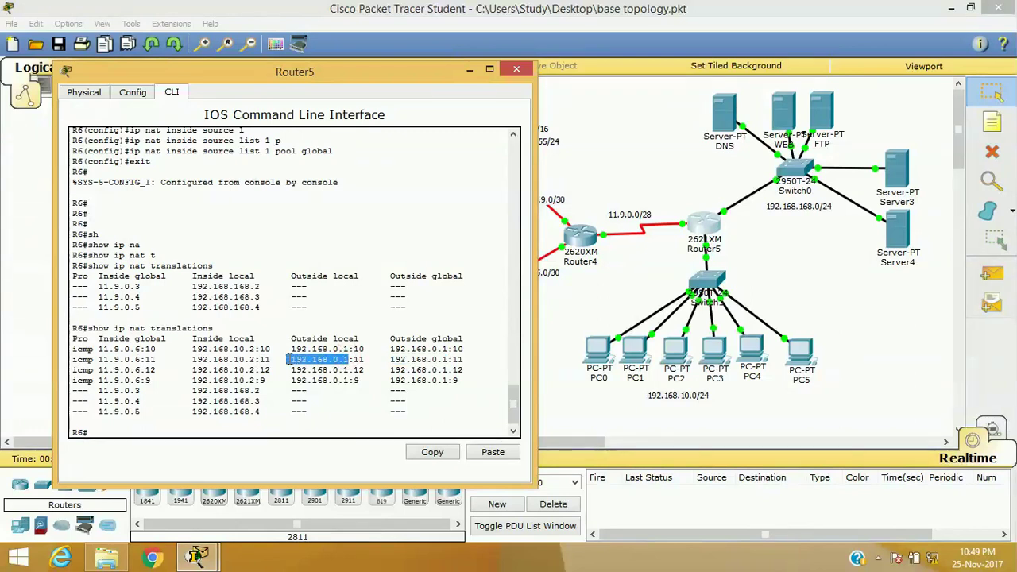
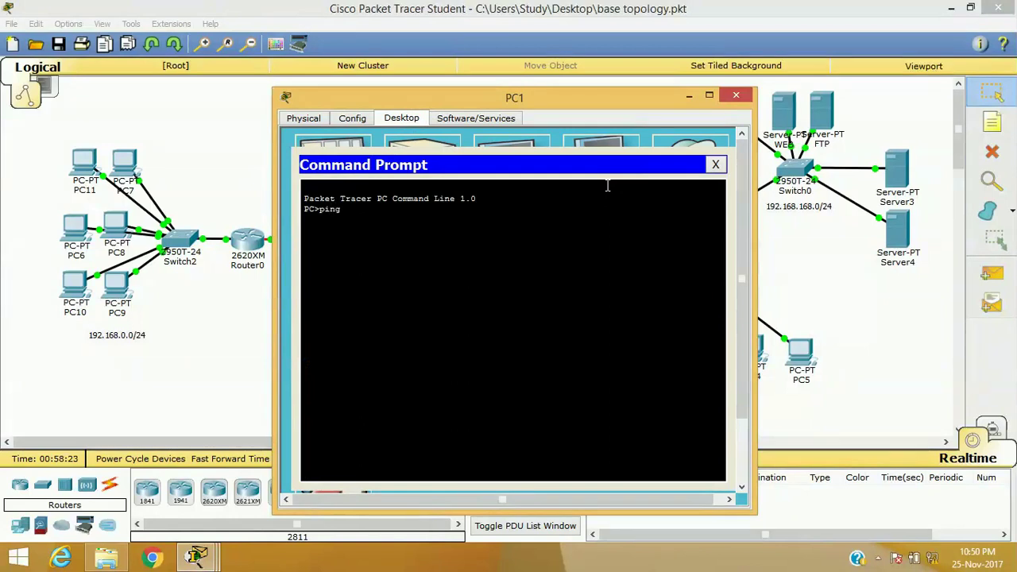
# - Ping 192.168.0.1 from PC1 and close its Command Prompt
pyautogui.write('192.168')
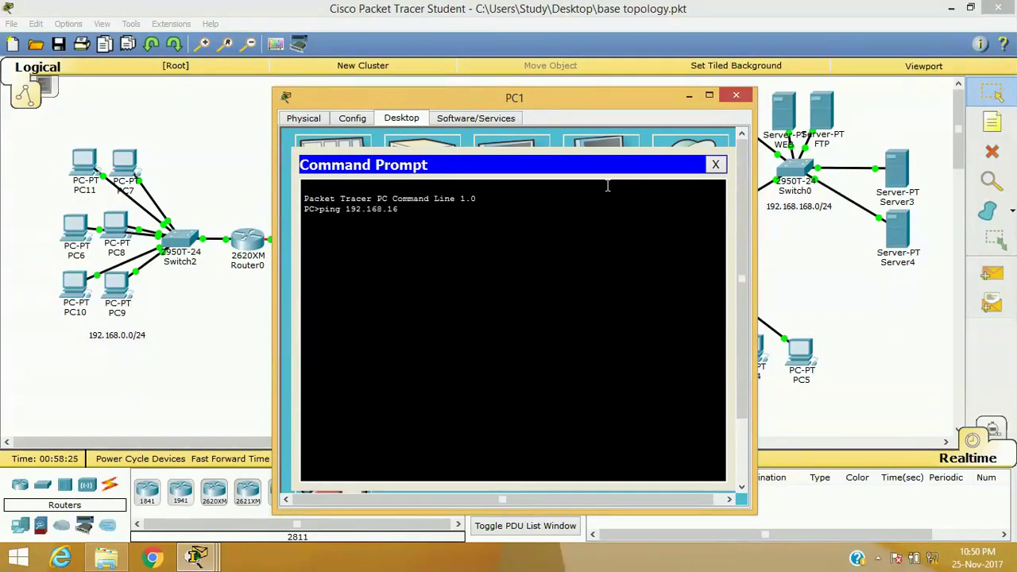
pyautogui.write('.0.1')
pyautogui.press('Return')
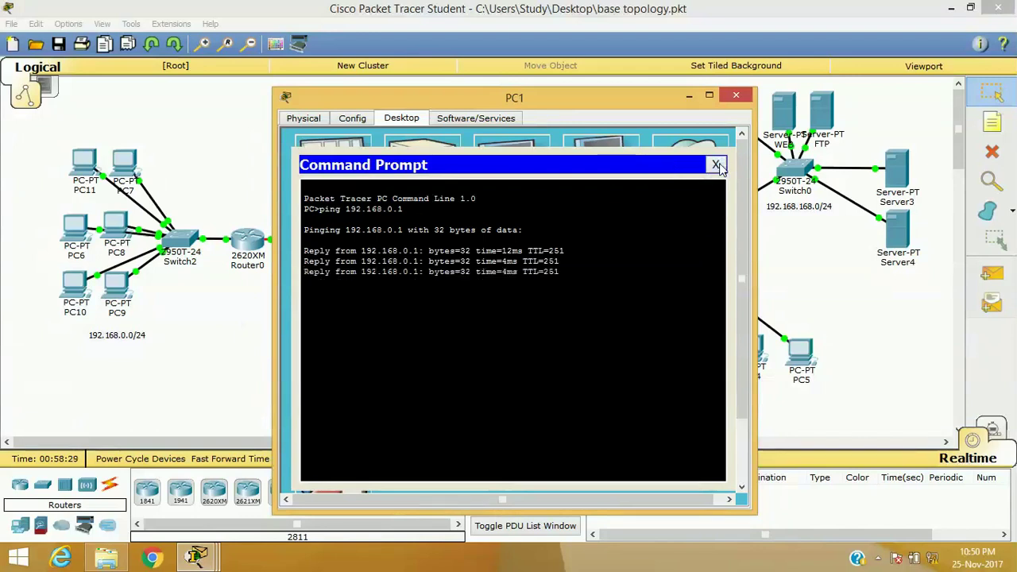
pyautogui.click(716, 165)
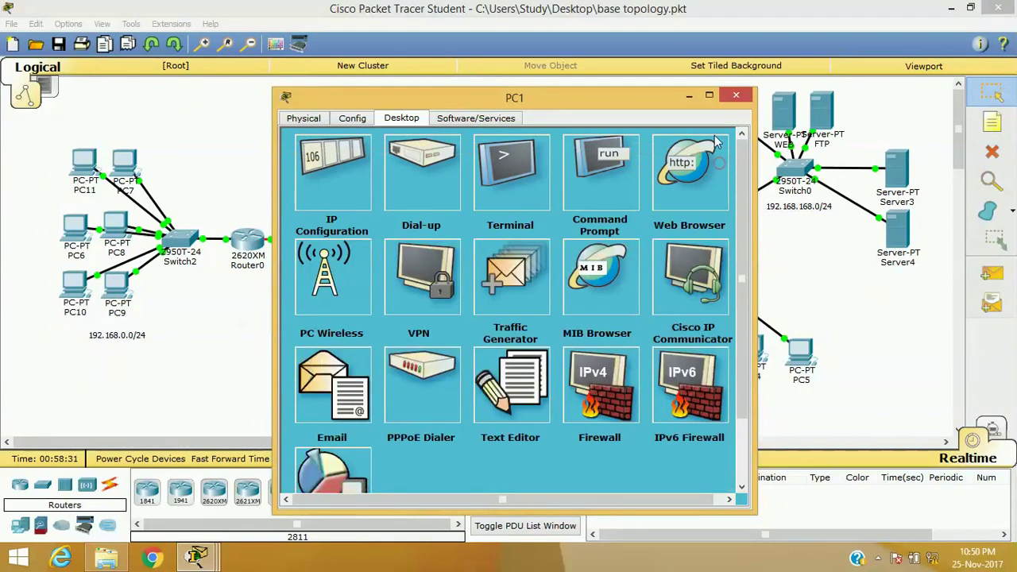
# - Close the PC1 window, run show ip nat translations on Router5 again, and examine the inside local addresses of the newest ICMP entries
pyautogui.click(736, 95)
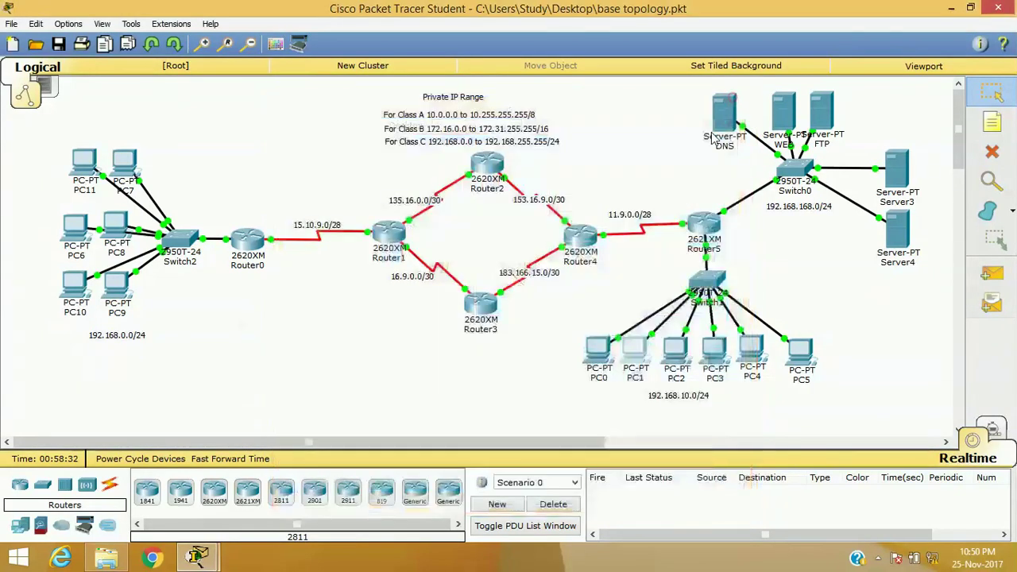
pyautogui.click(705, 224)
pyautogui.press('Up')
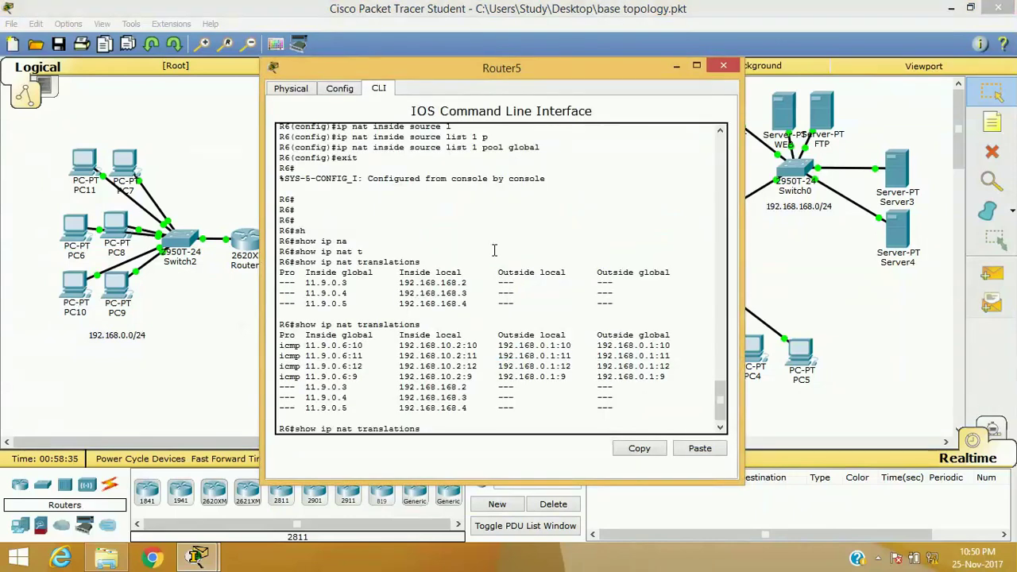
pyautogui.press('Return')
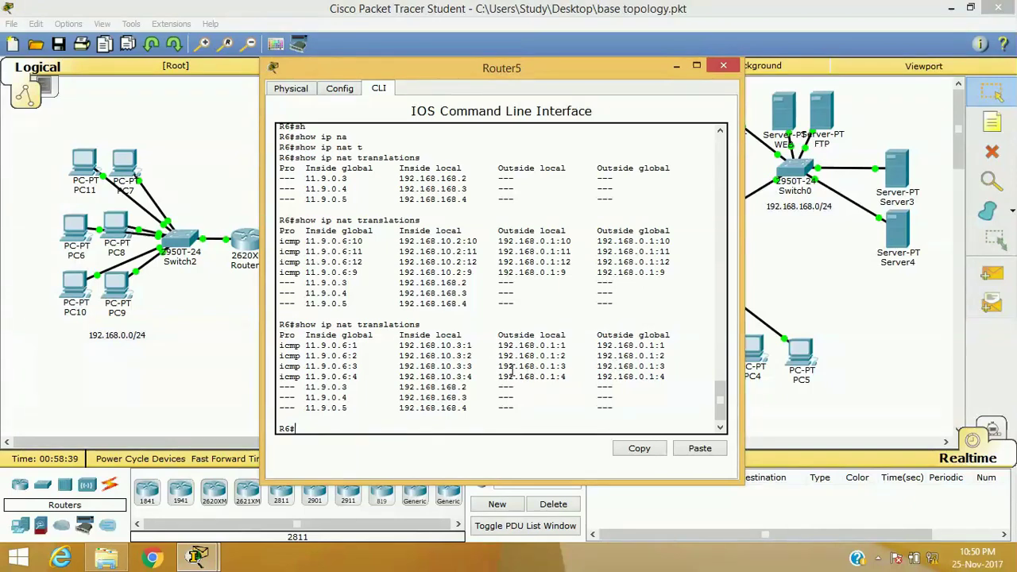
pyautogui.moveTo(398, 366); pyautogui.dragTo(467, 366)
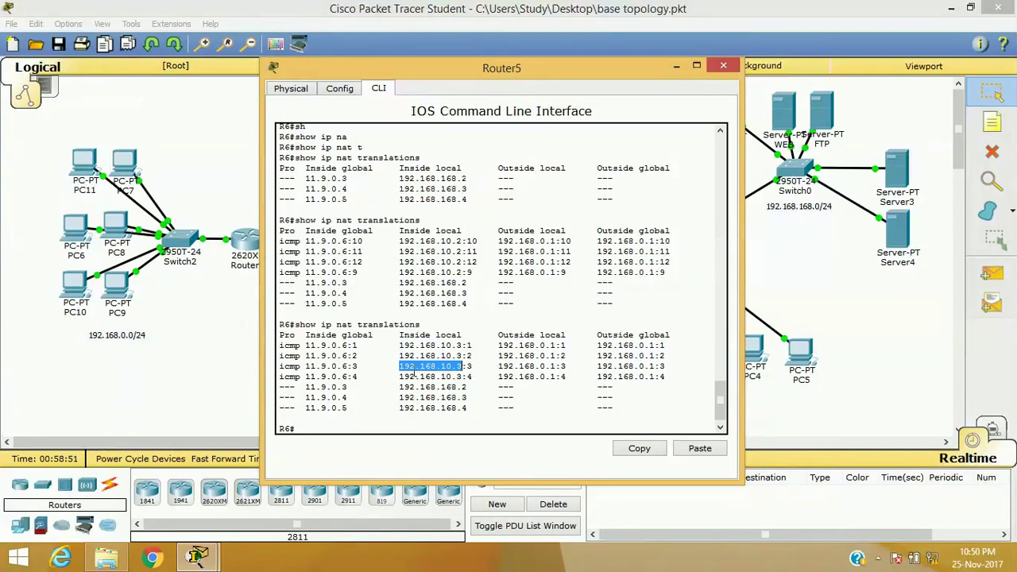
pyautogui.click(301, 366)
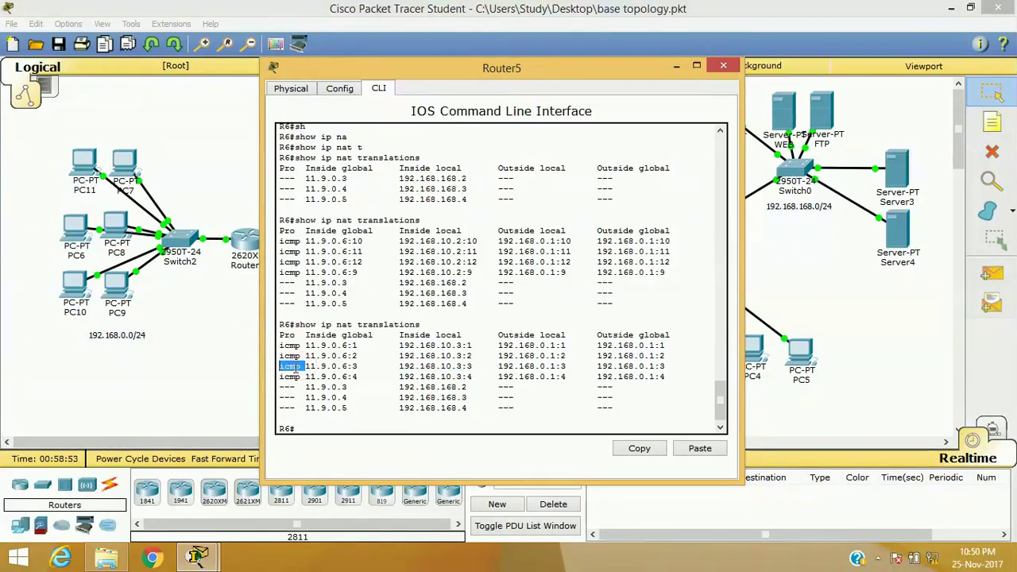
pyautogui.moveTo(278, 377); pyautogui.dragTo(462, 376)
# - Compare the inside local and inside global addresses of the PC0 and PC1 entries across both translation tables, and close the Router5 window
pyautogui.moveTo(462, 241); pyautogui.dragTo(400, 242)
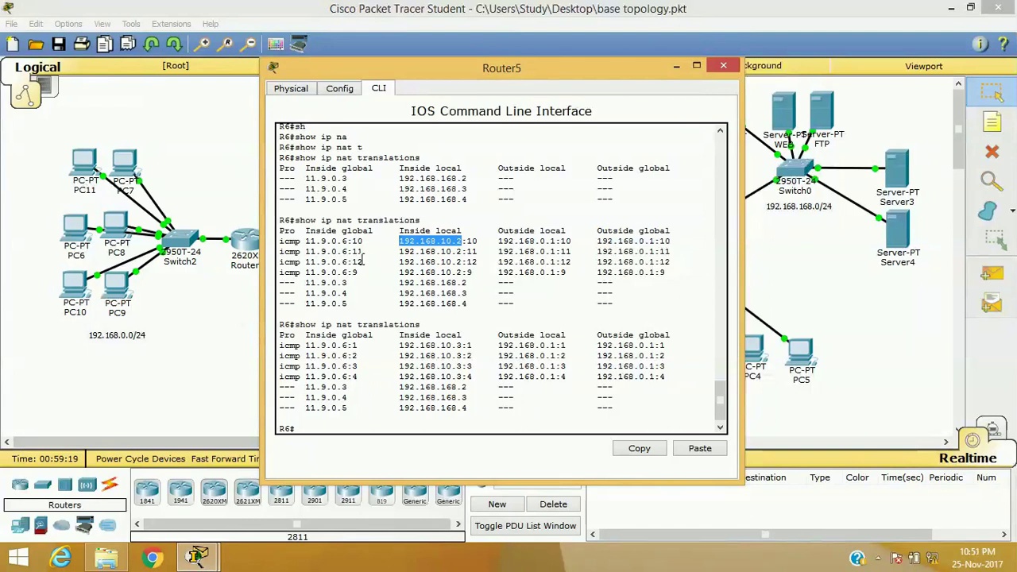
pyautogui.moveTo(343, 241); pyautogui.dragTo(305, 242)
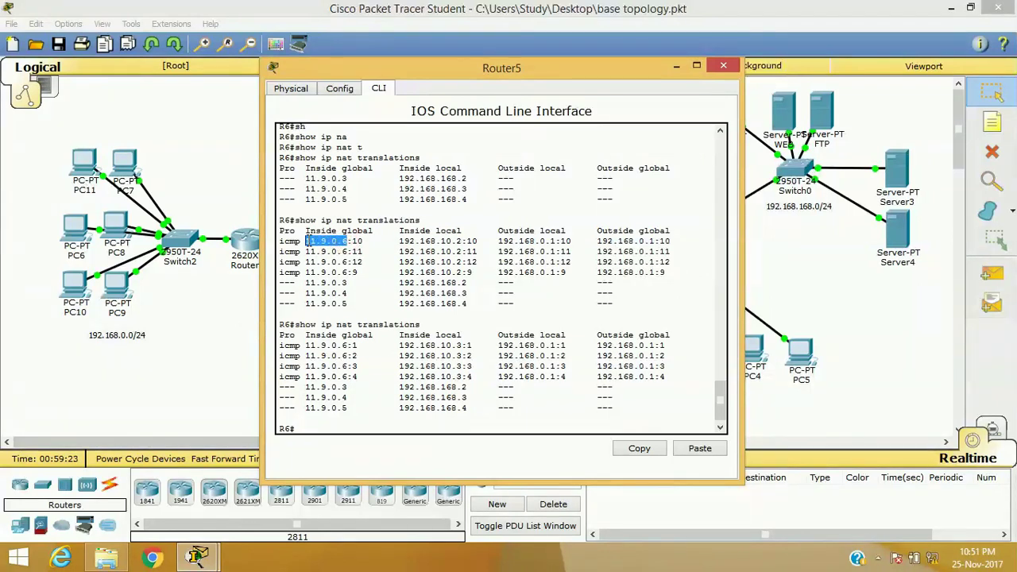
pyautogui.doubleClick(459, 347)
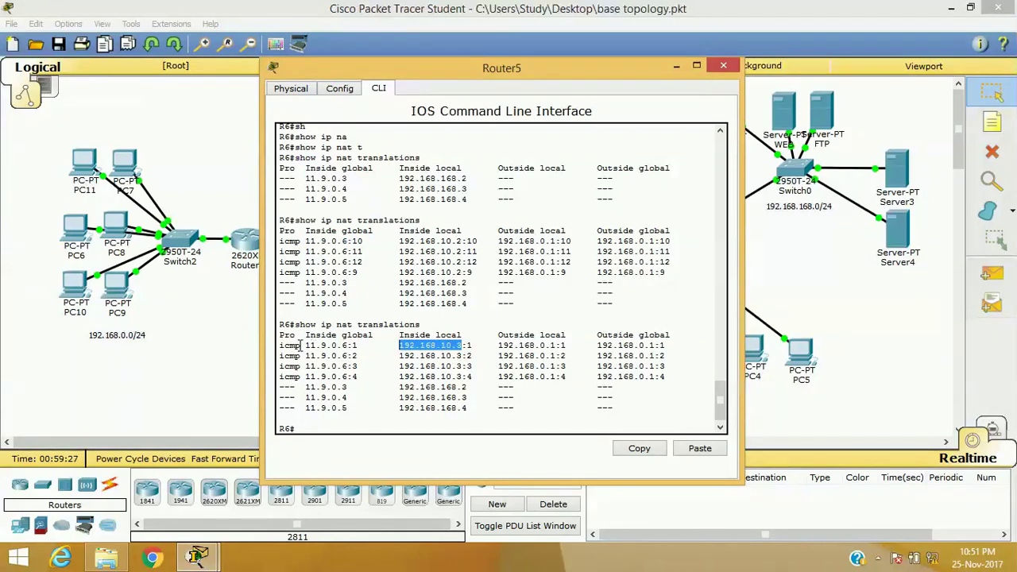
pyautogui.moveTo(304, 345); pyautogui.dragTo(349, 346)
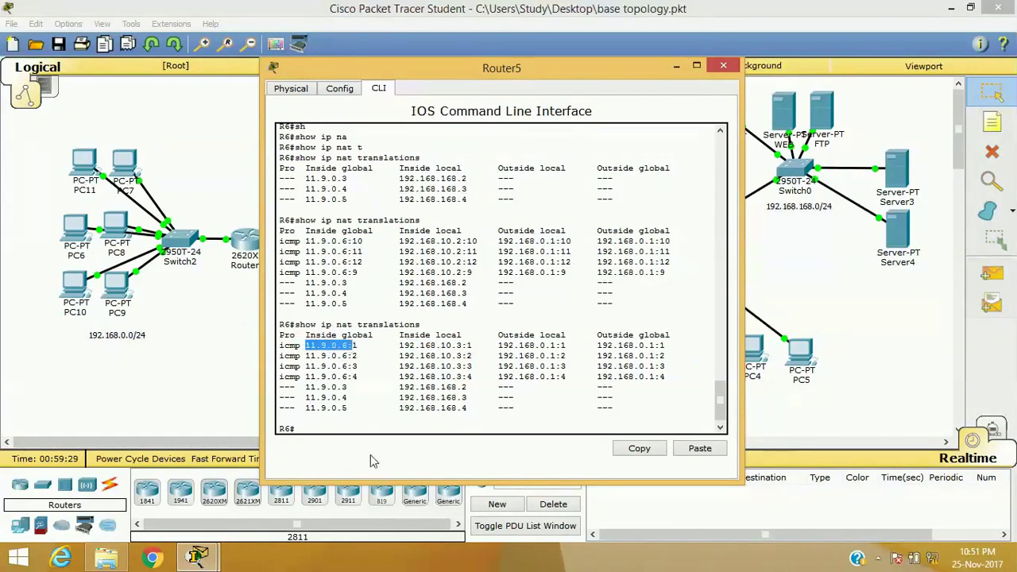
pyautogui.moveTo(198, 556)
pyautogui.click(308, 466)
pyautogui.click(723, 65)
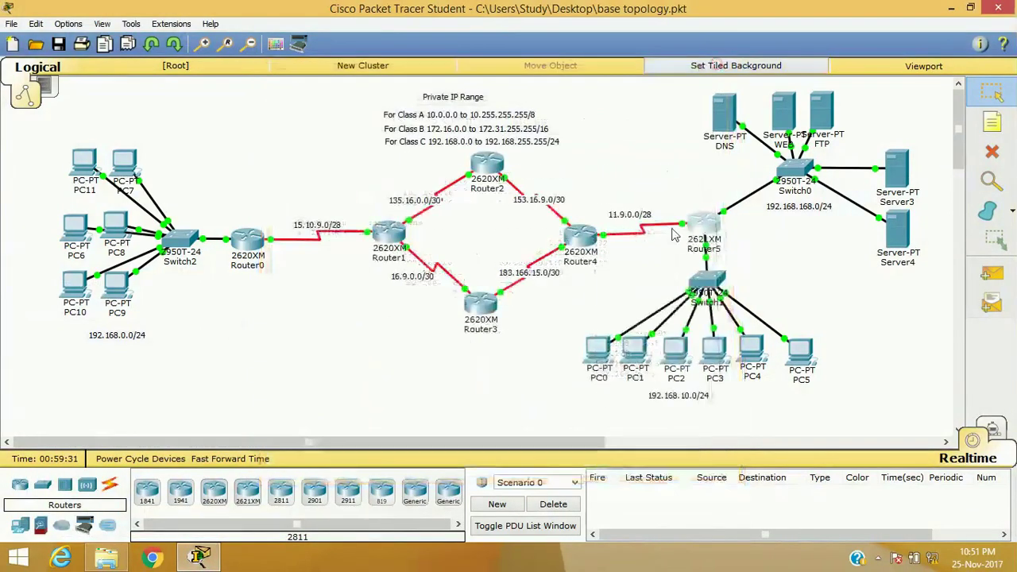
# - Start another ping to 192.168.0.1 from PC0's Command Prompt and return to the topology while it runs
pyautogui.click(600, 350)
pyautogui.click(593, 178)
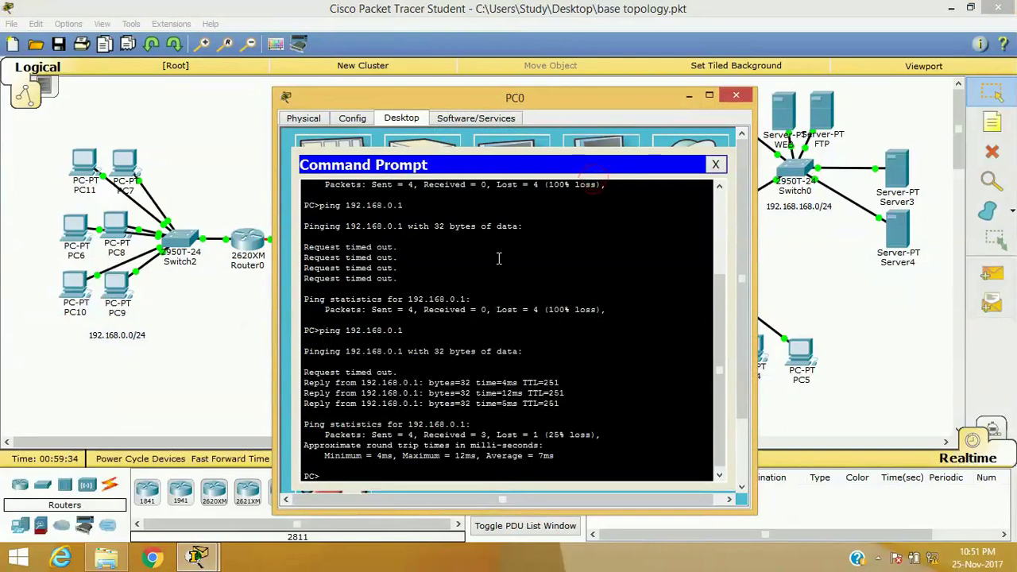
pyautogui.press('Up')
pyautogui.press('Return')
pyautogui.click(868, 238)
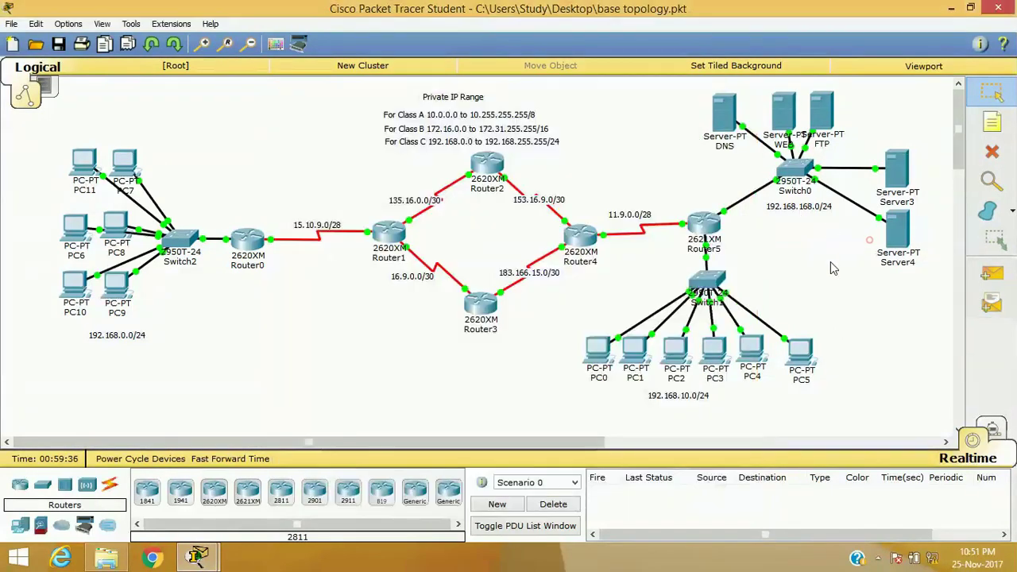
# - Ping 192.168.0.1 from PC1's Command Prompt as well, directly after starting the PC0 ping
pyautogui.click(635, 373)
pyautogui.click(616, 188)
pyautogui.press('Up')
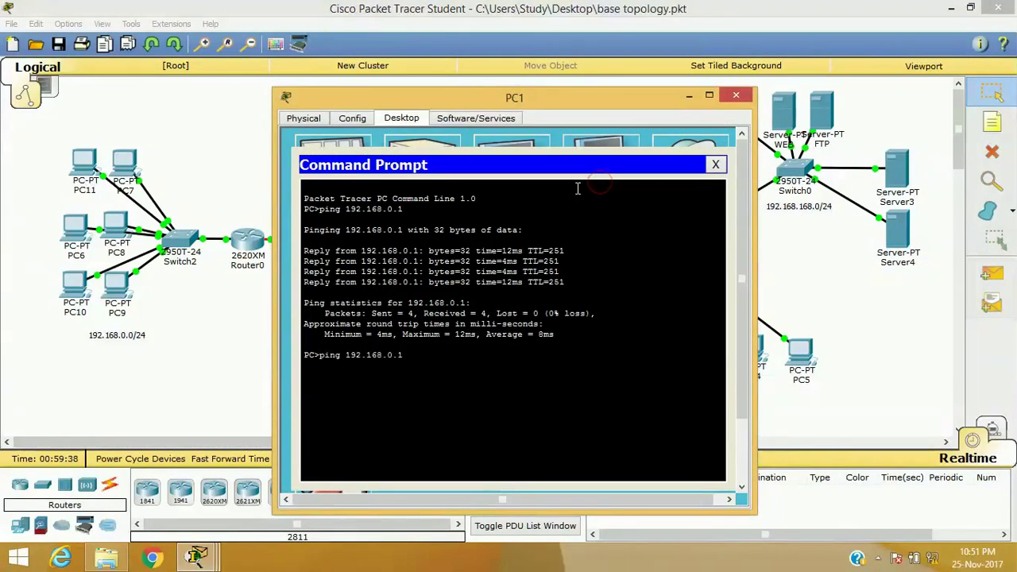
pyautogui.press('Return')
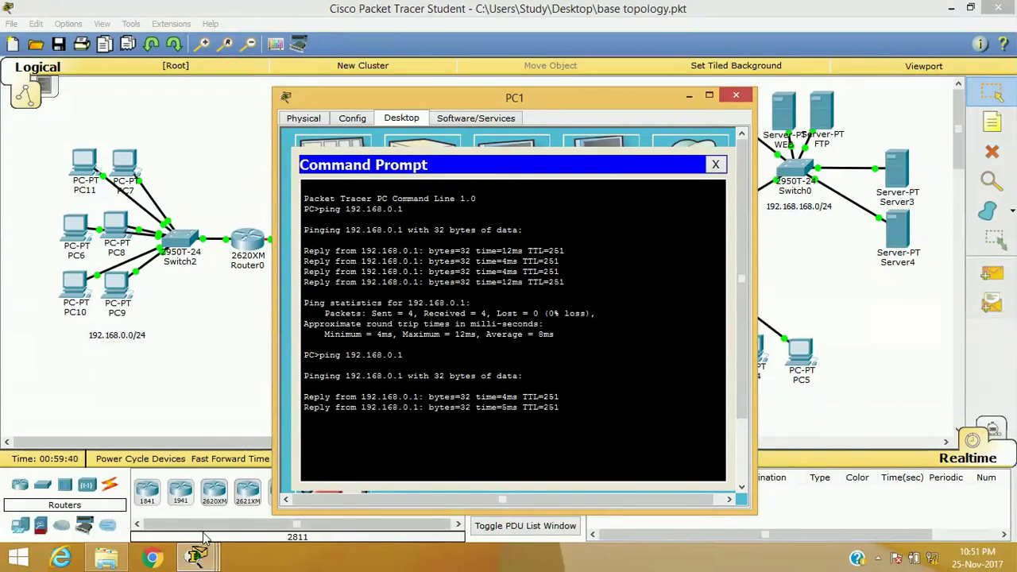
# - Return to the topology and display Router5's current NAT entries with show ip nat translations
pyautogui.moveTo(197, 556)
pyautogui.moveTo(245, 487)
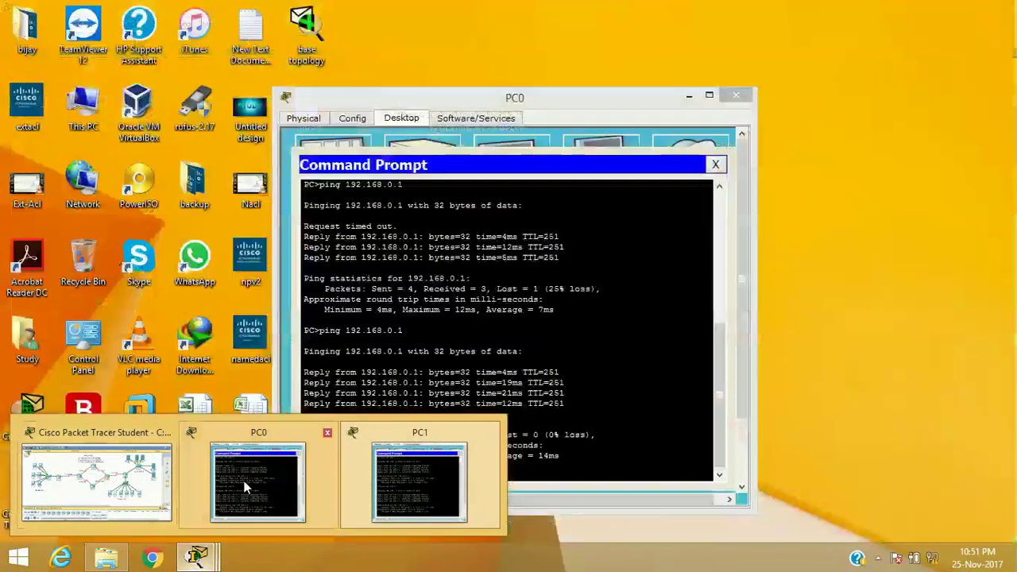
pyautogui.click(96, 480)
pyautogui.click(696, 225)
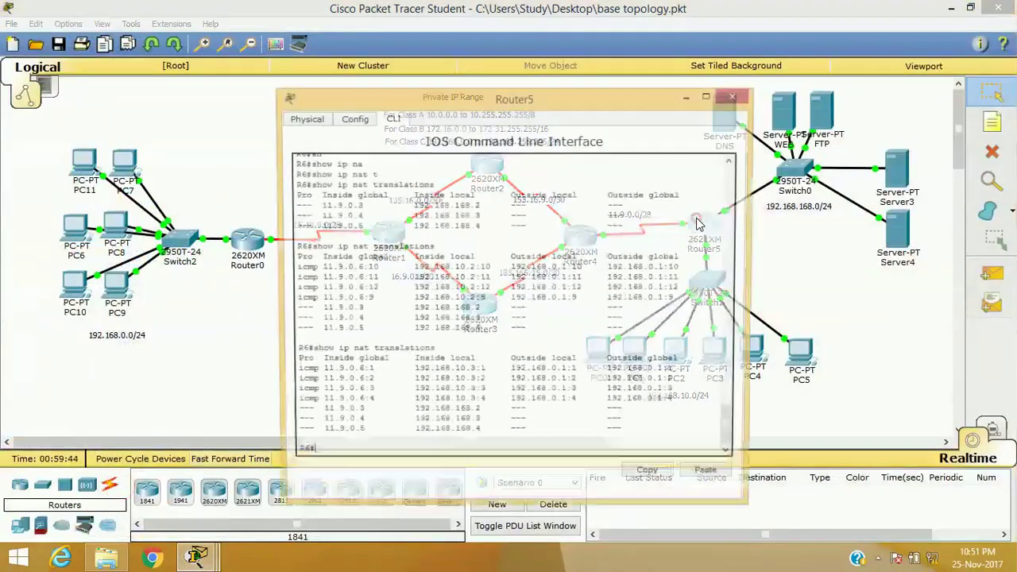
pyautogui.press('Up')
pyautogui.press('Return')
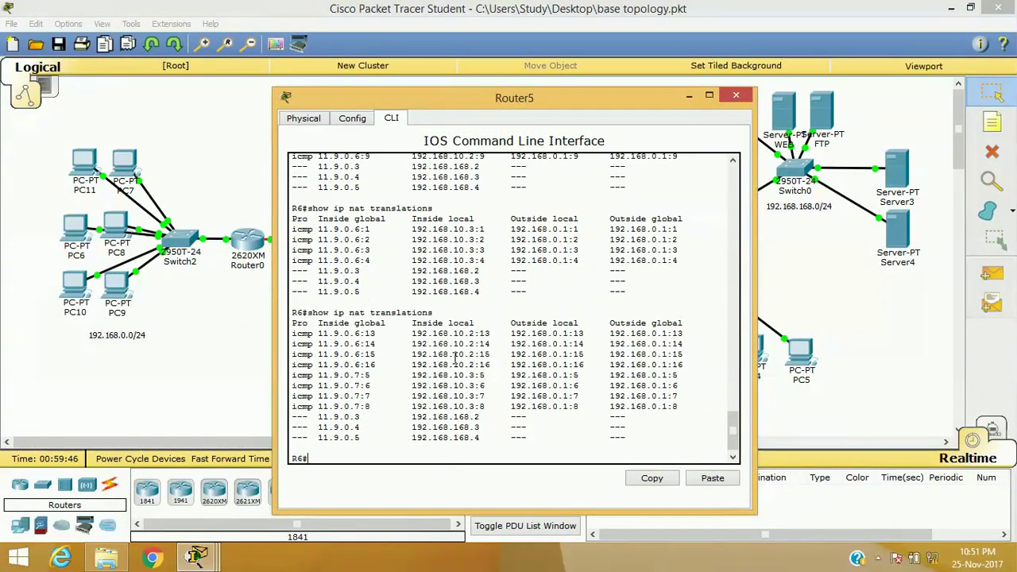
# - Examine which inside global address is mapped to 192.168.10.2 and which to 192.168.10.3, and close the Router5 window
pyautogui.moveTo(475, 343); pyautogui.dragTo(412, 350)
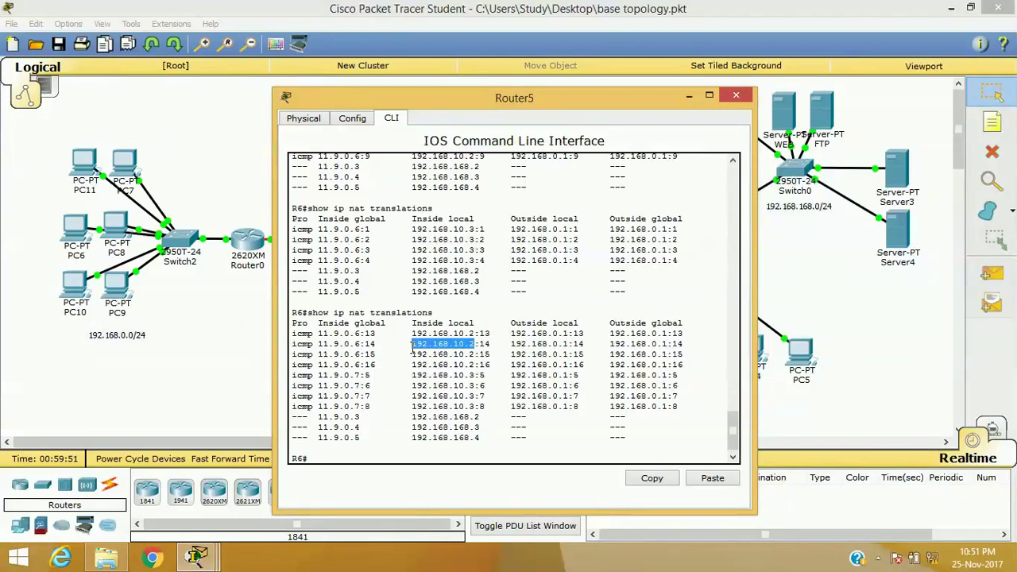
pyautogui.click(311, 343)
pyautogui.doubleClick(312, 344)
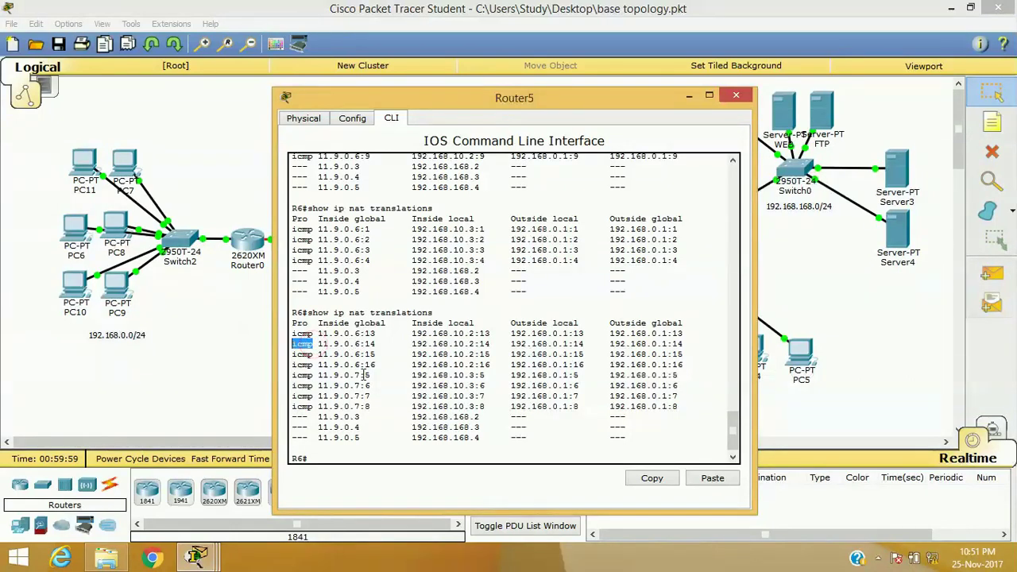
pyautogui.moveTo(474, 388); pyautogui.dragTo(412, 387)
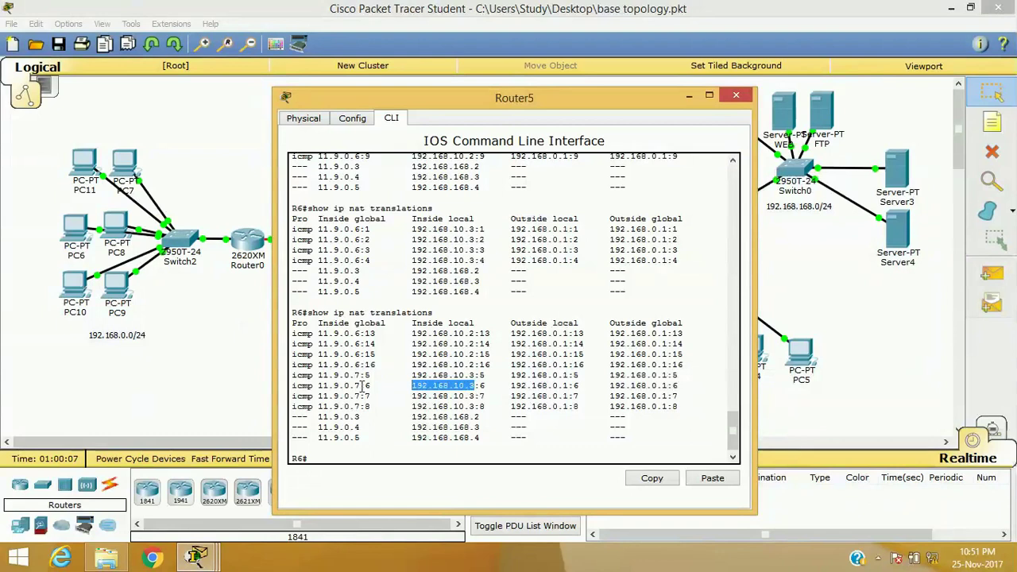
pyautogui.moveTo(365, 386); pyautogui.dragTo(321, 386)
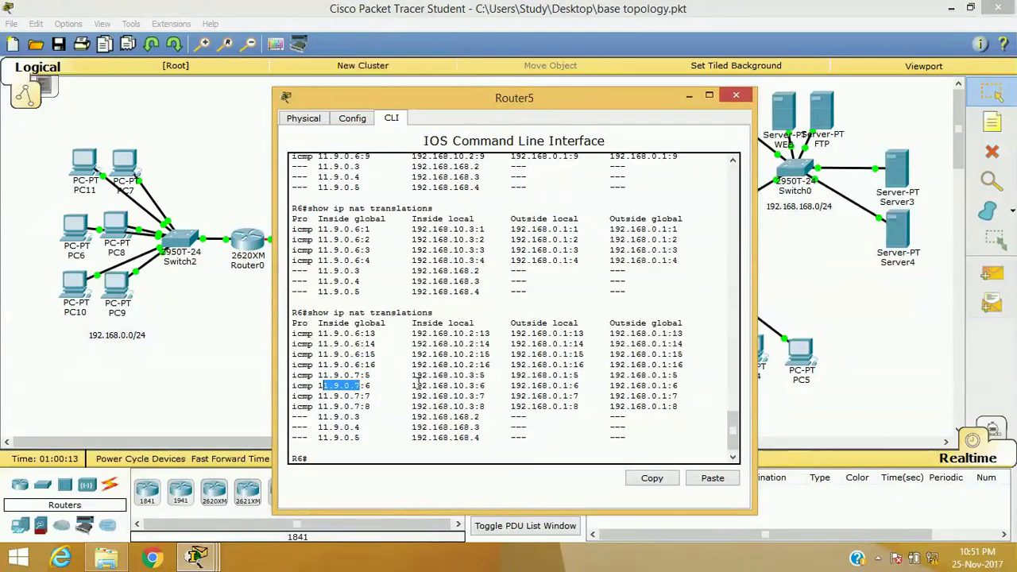
pyautogui.click(493, 363)
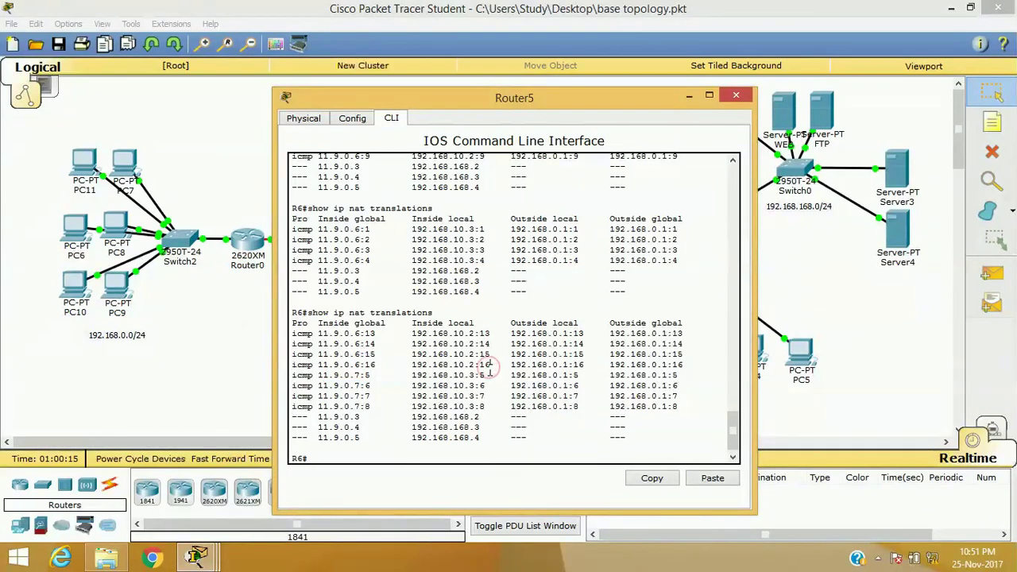
pyautogui.click(735, 96)
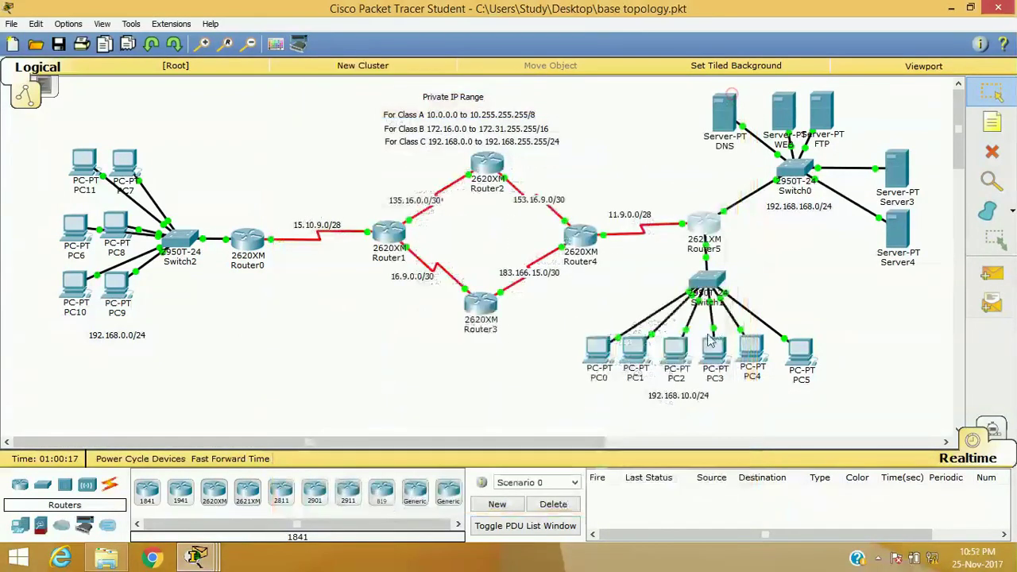